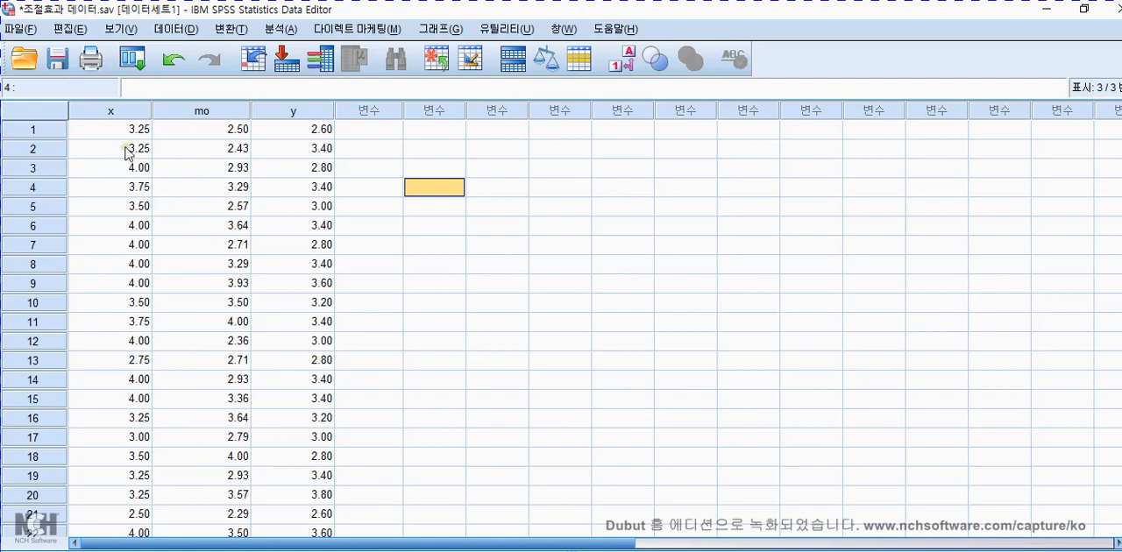
# Run descriptive statistics on only x and mo with the settings reset to defaults, and close the output without saving.
pyautogui.click(294, 34)
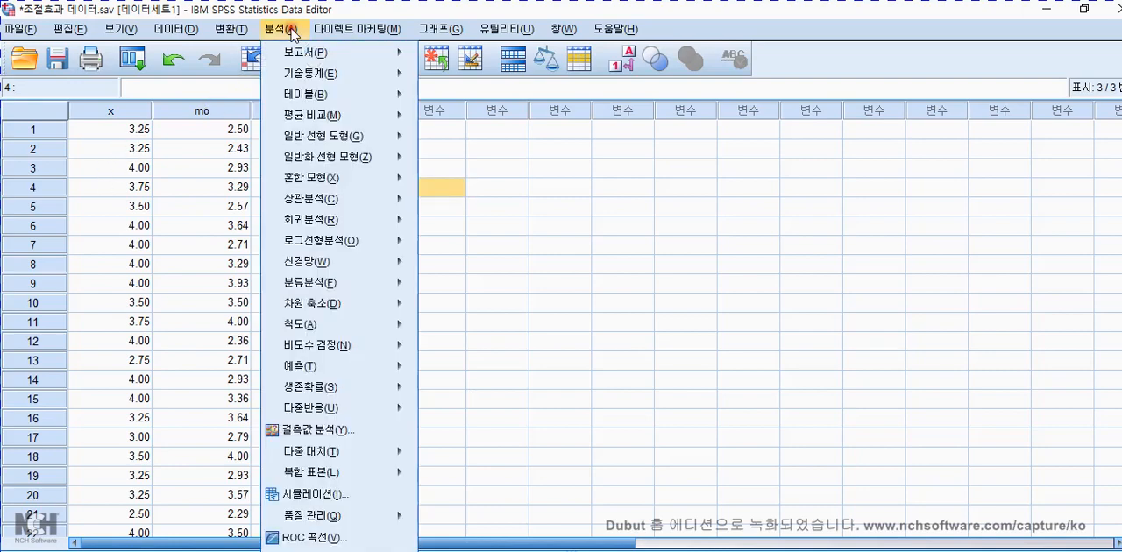
pyautogui.moveTo(298, 75)
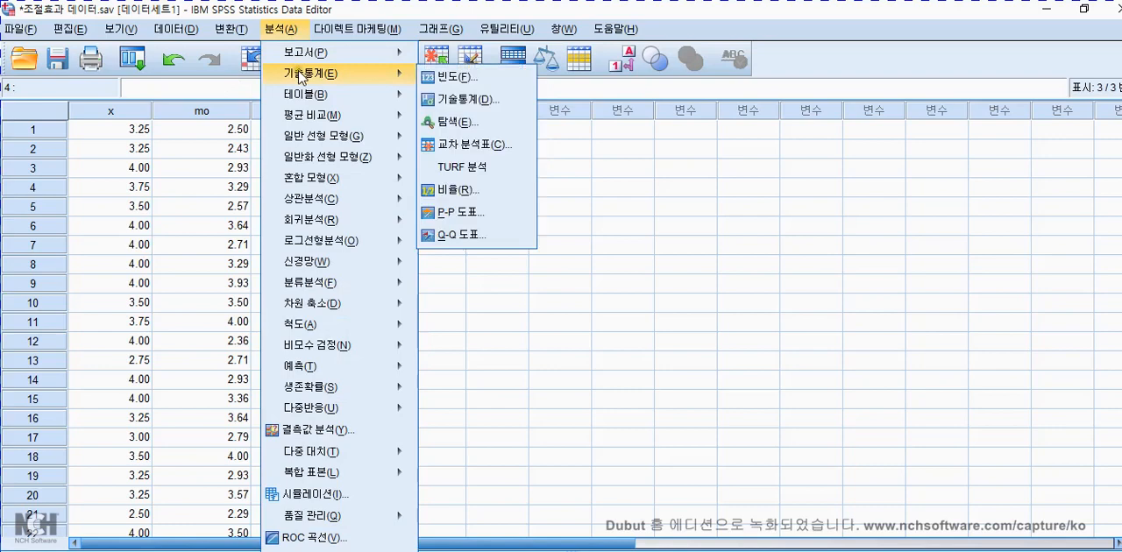
pyautogui.click(442, 99)
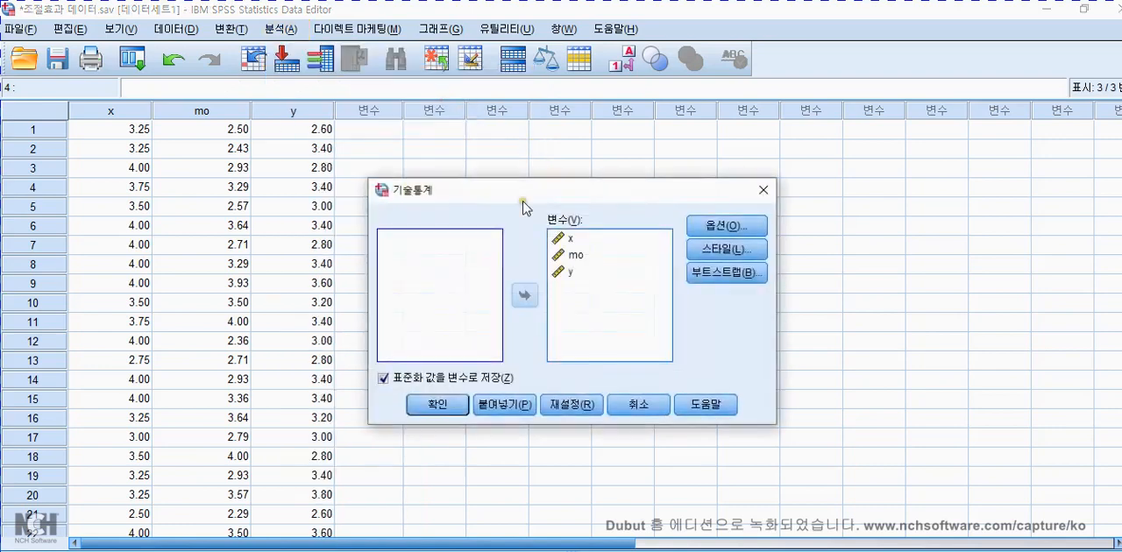
pyautogui.click(580, 408)
pyautogui.click(524, 296)
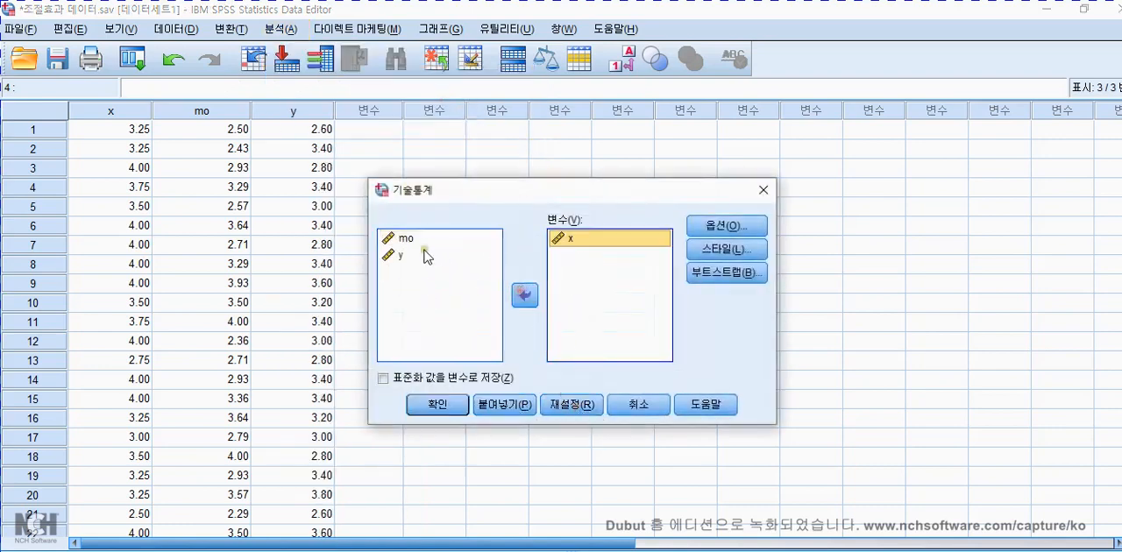
pyautogui.click(424, 240)
pyautogui.click(523, 294)
pyautogui.click(438, 404)
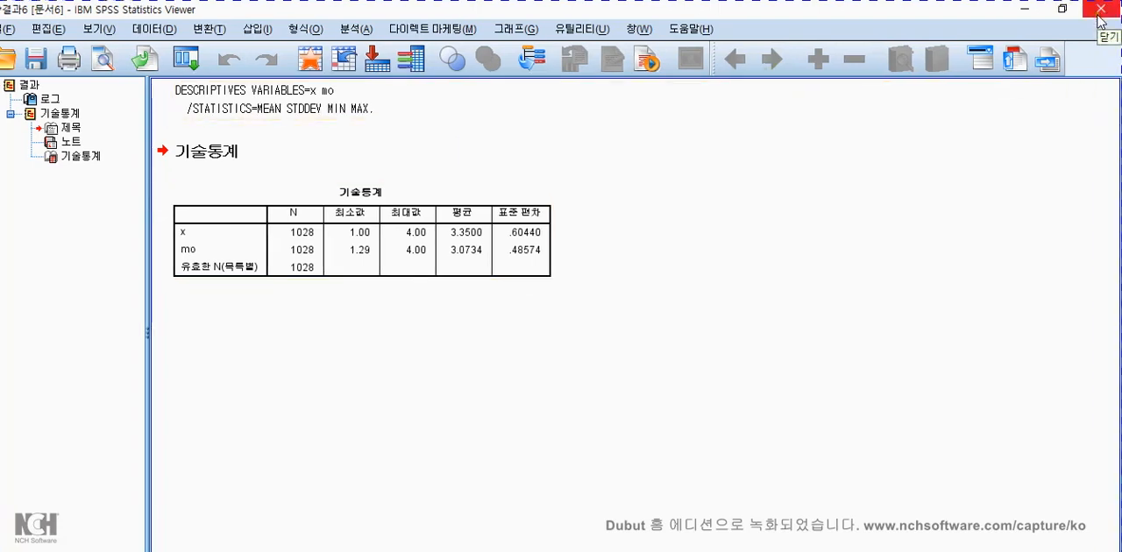
pyautogui.click(1100, 17)
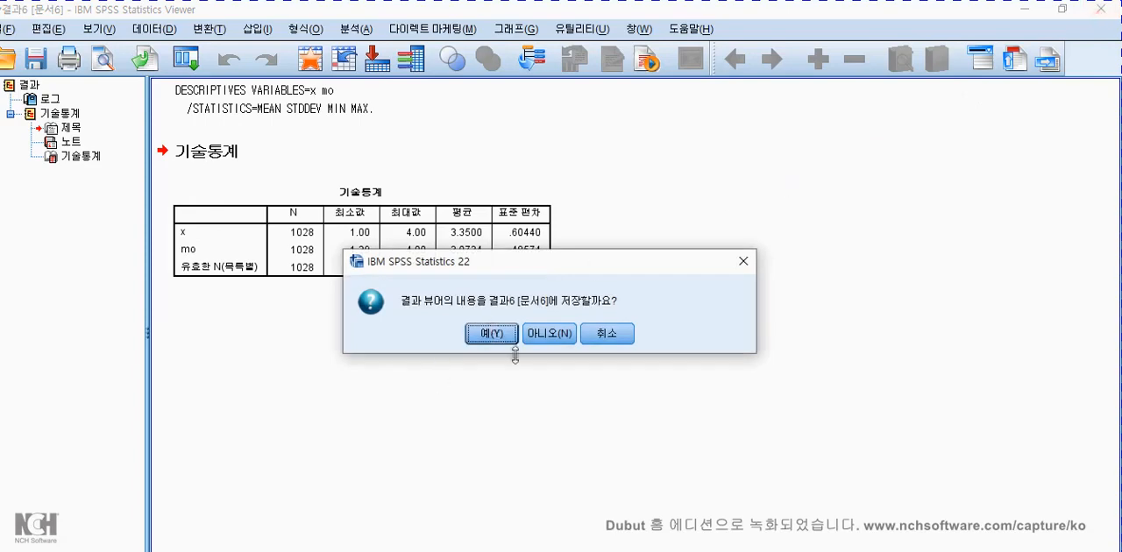
pyautogui.click(561, 336)
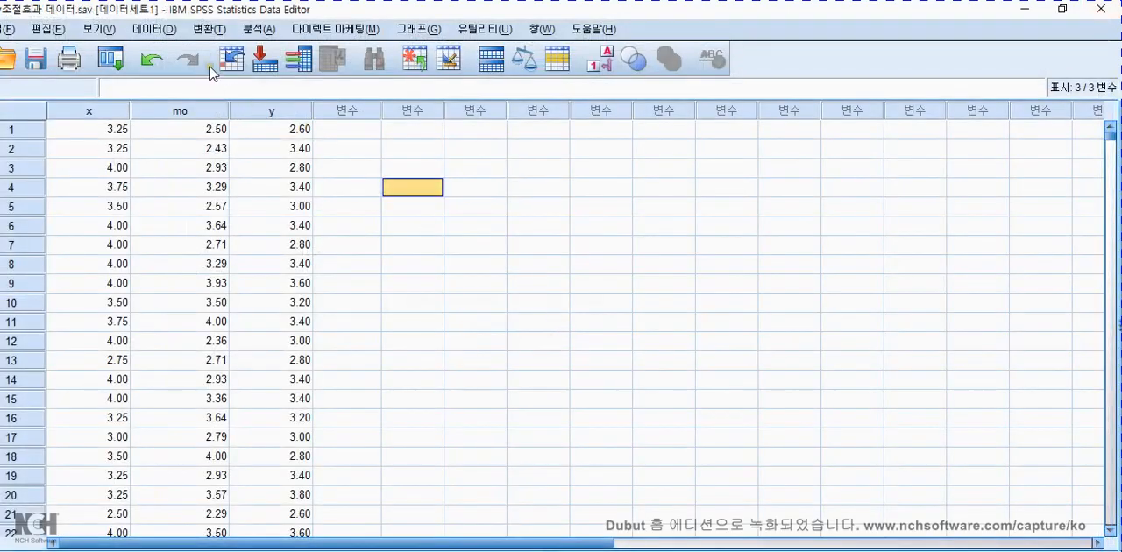
# Start a new variable computation with cleared settings and build the numeric expression x - 3.35.
pyautogui.click(209, 29)
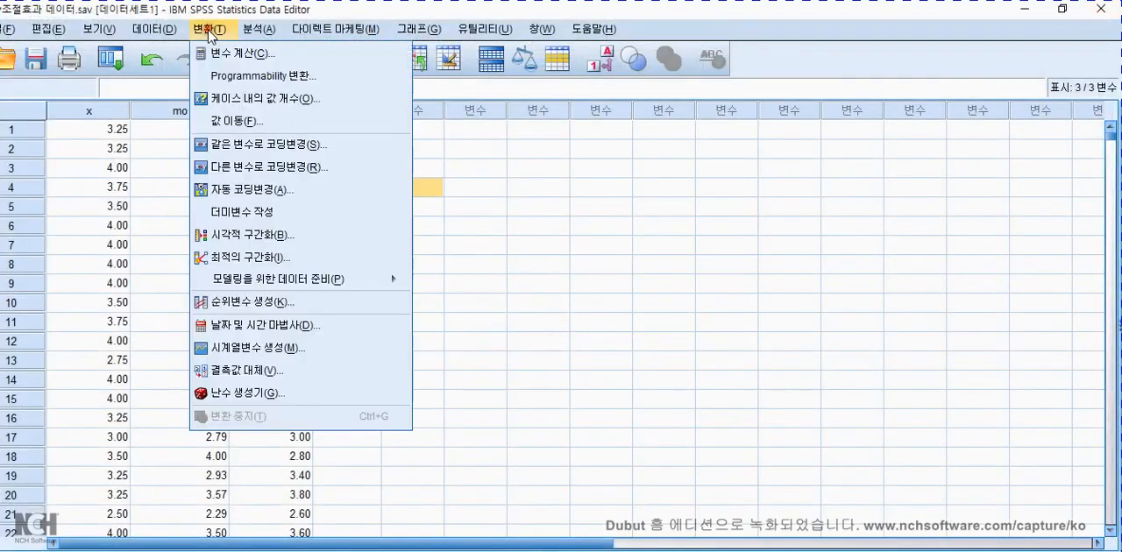
pyautogui.click(210, 48)
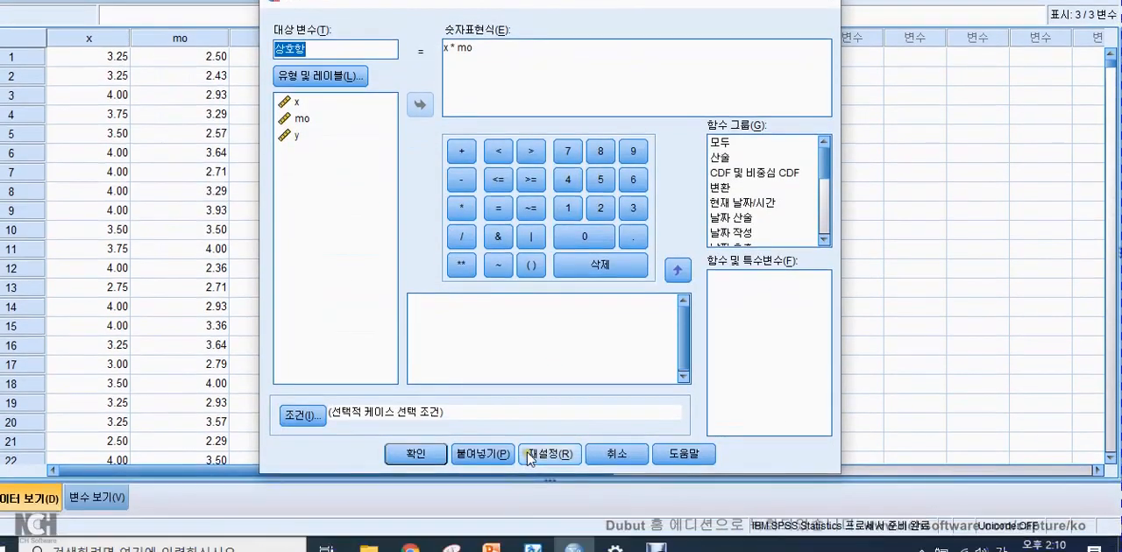
pyautogui.click(540, 524)
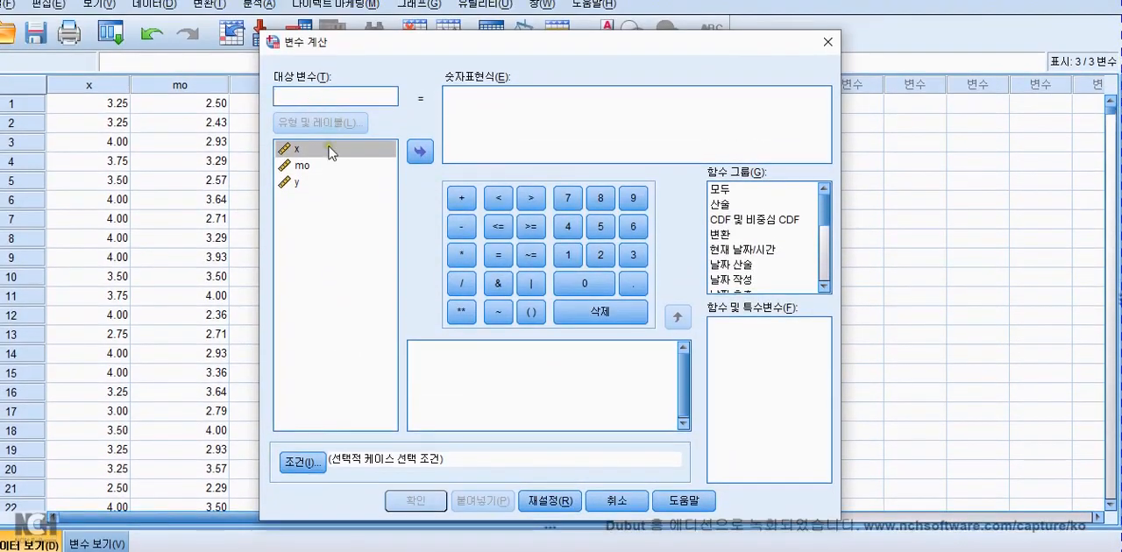
pyautogui.click(303, 149)
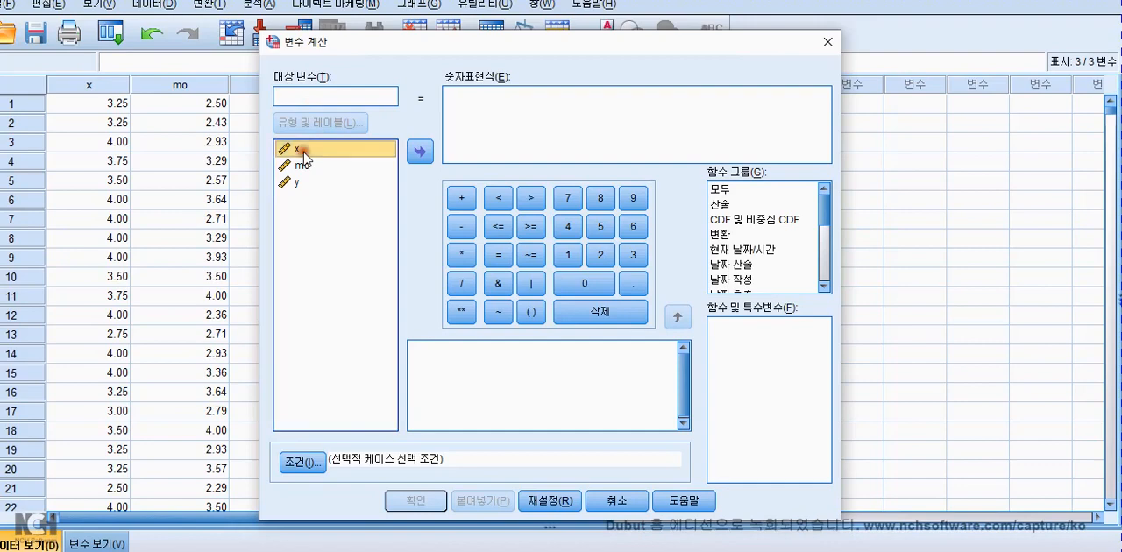
pyautogui.click(423, 154)
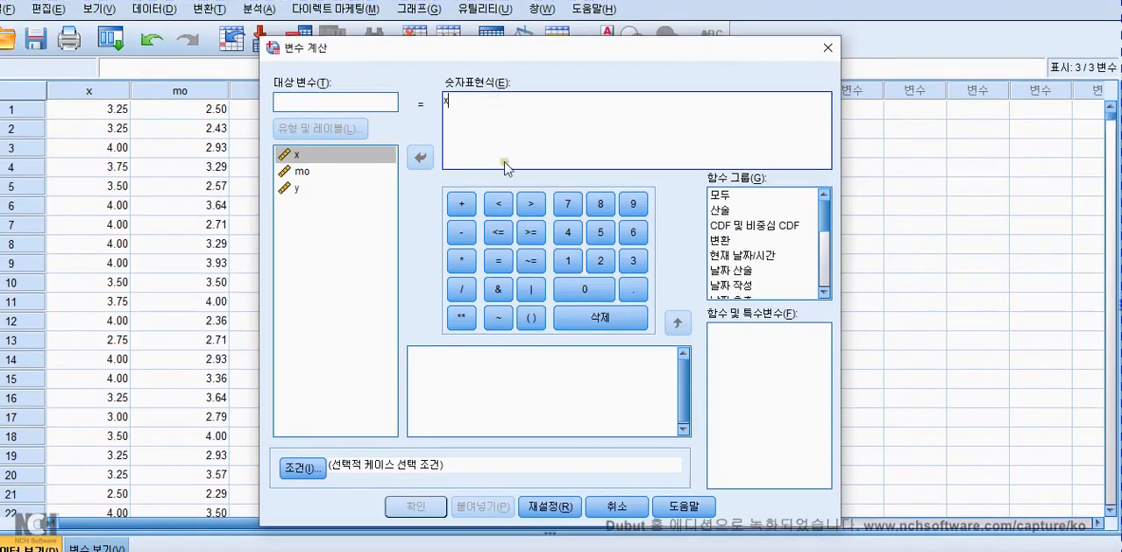
pyautogui.click(466, 232)
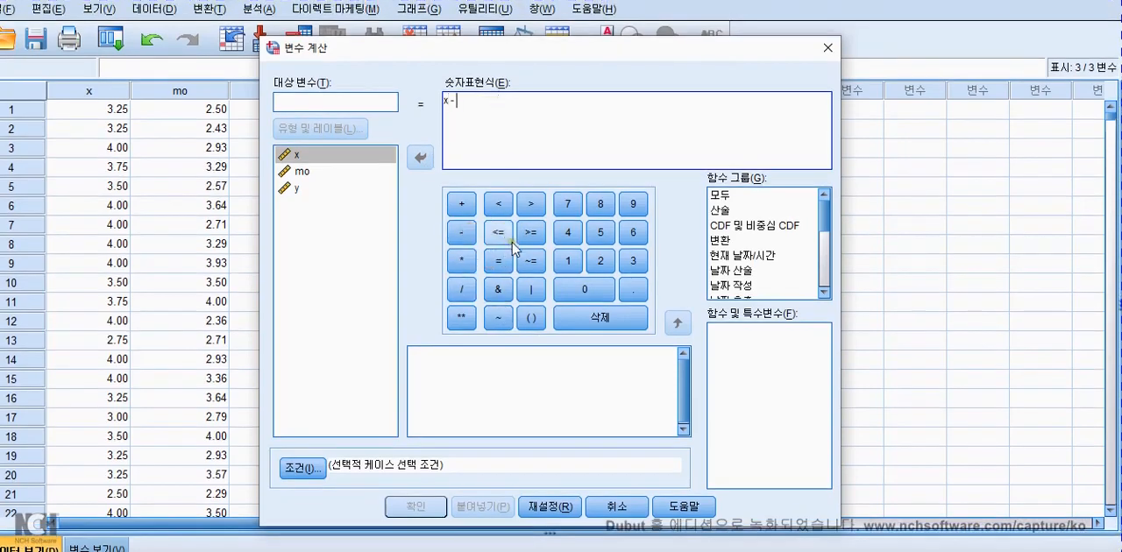
pyautogui.write('3.35')
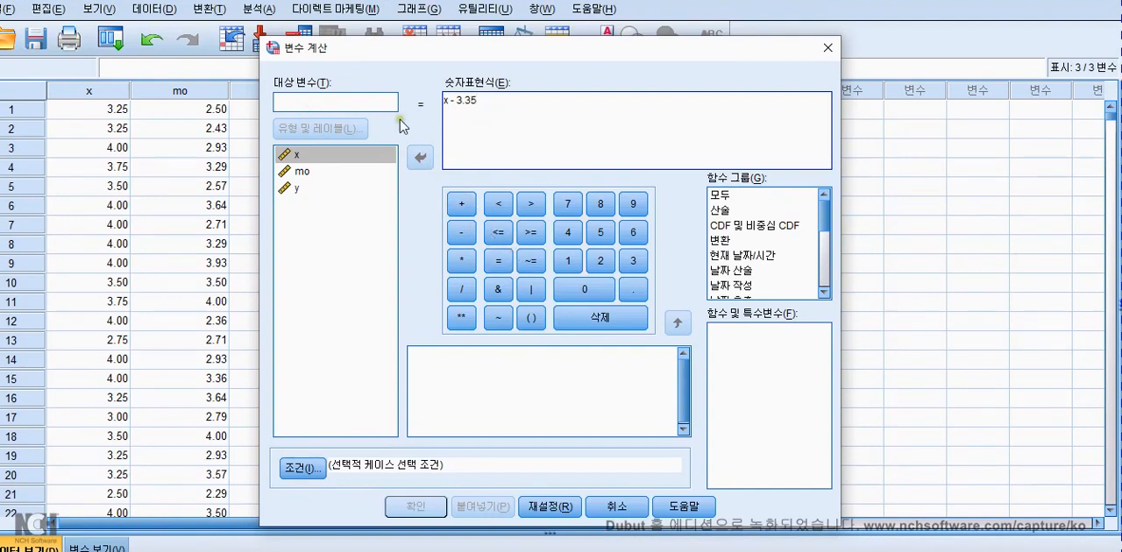
# Name the target variable X_MC, run the computation and close the output without saving.
pyautogui.click(340, 104)
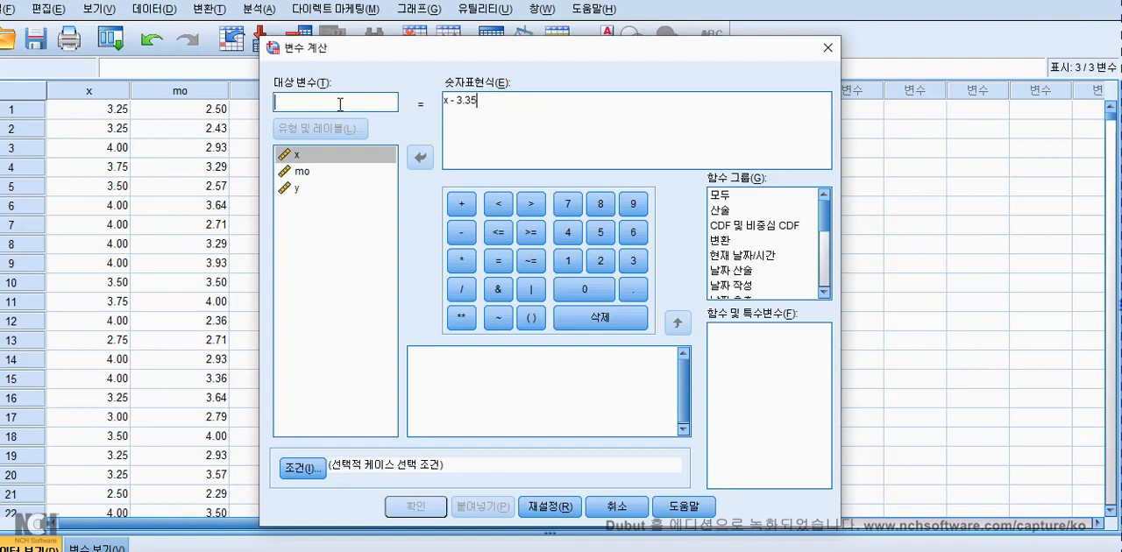
pyautogui.write('ㅊ')
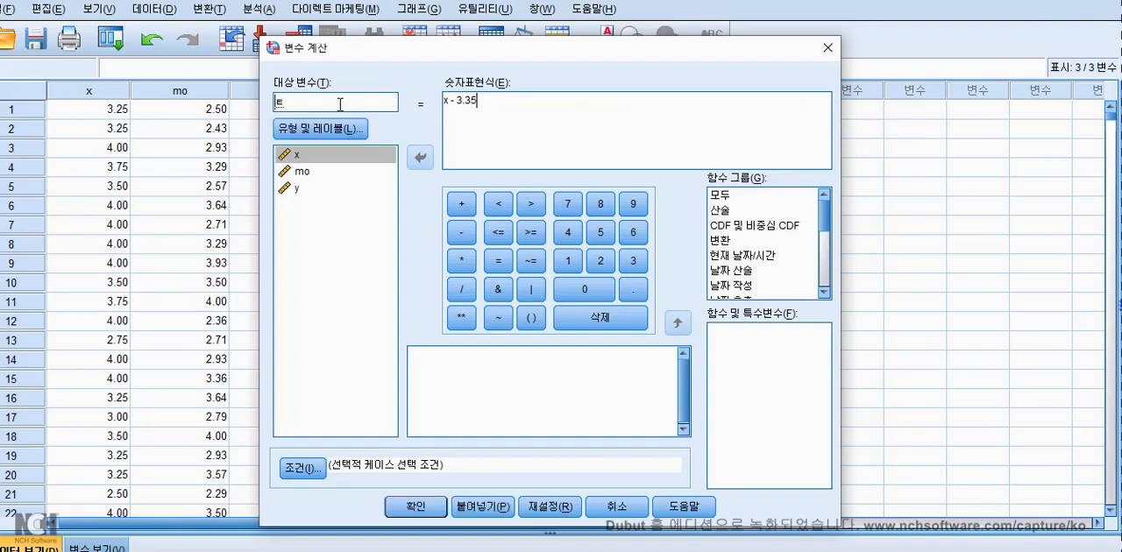
pyautogui.press('BackSpace')
pyautogui.write('X_MC')
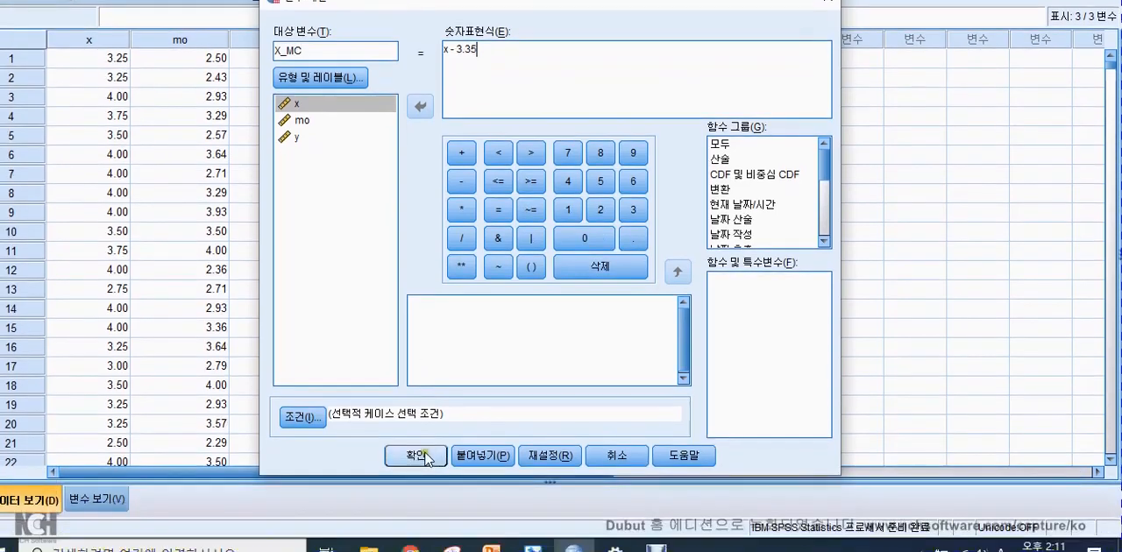
pyautogui.click(415, 506)
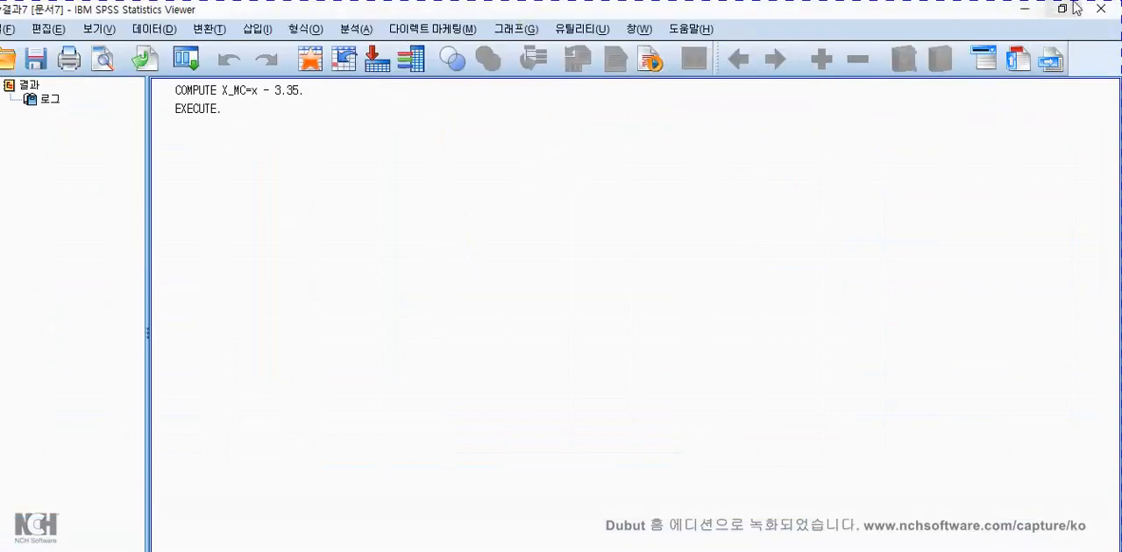
pyautogui.click(1100, 7)
pyautogui.click(561, 337)
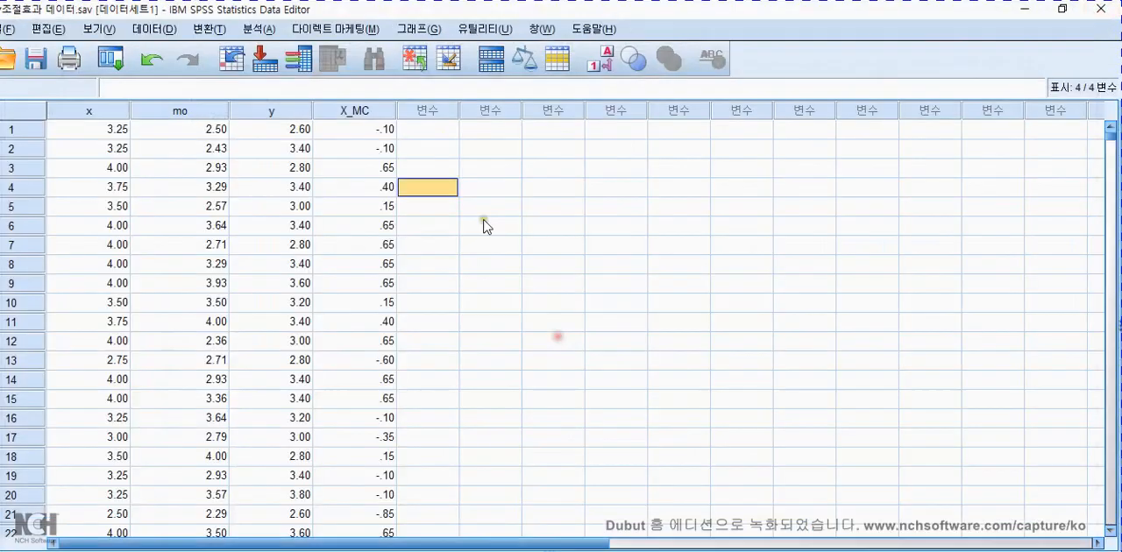
# Start another variable computation with cleared settings and name the target variable mo_XC.
pyautogui.click(215, 29)
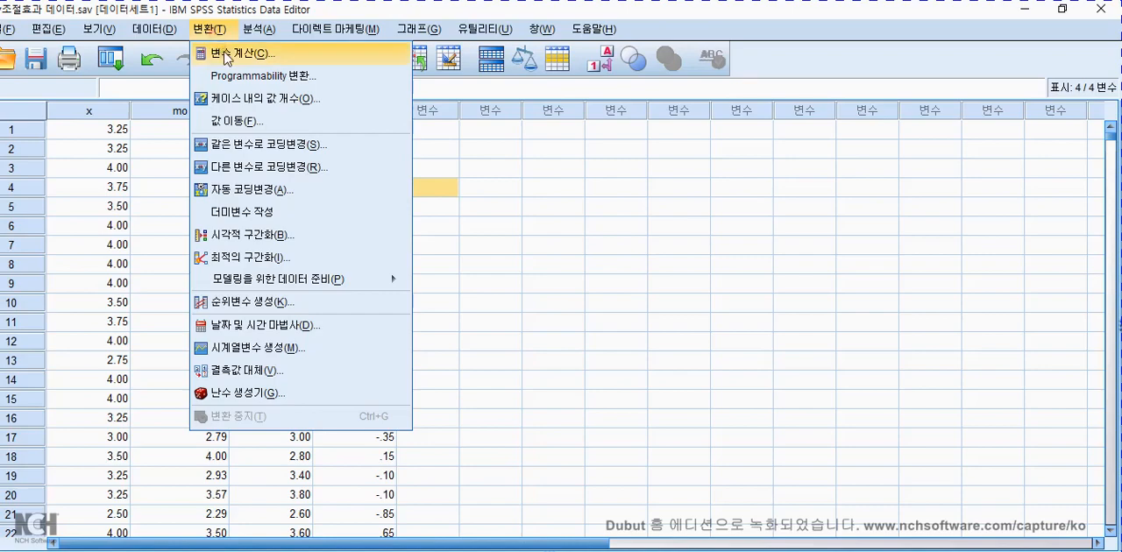
pyautogui.click(237, 50)
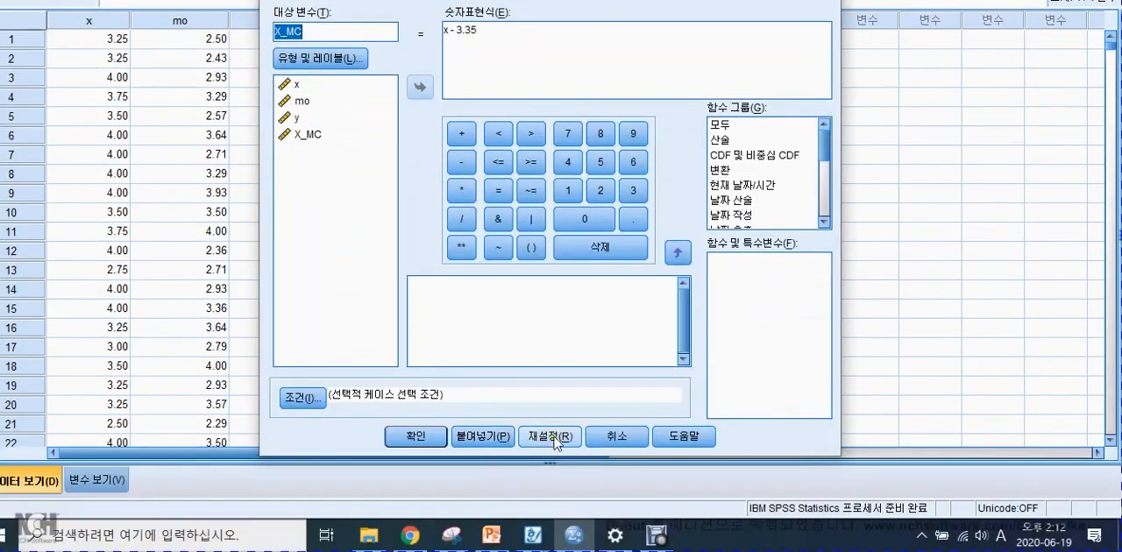
pyautogui.click(550, 527)
pyautogui.click(315, 87)
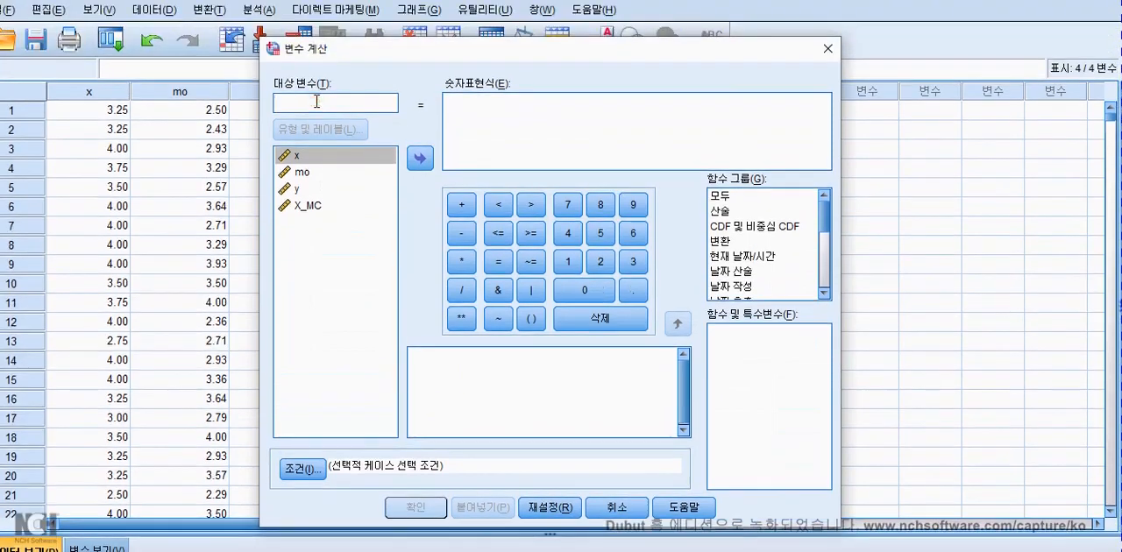
pyautogui.write('mo')
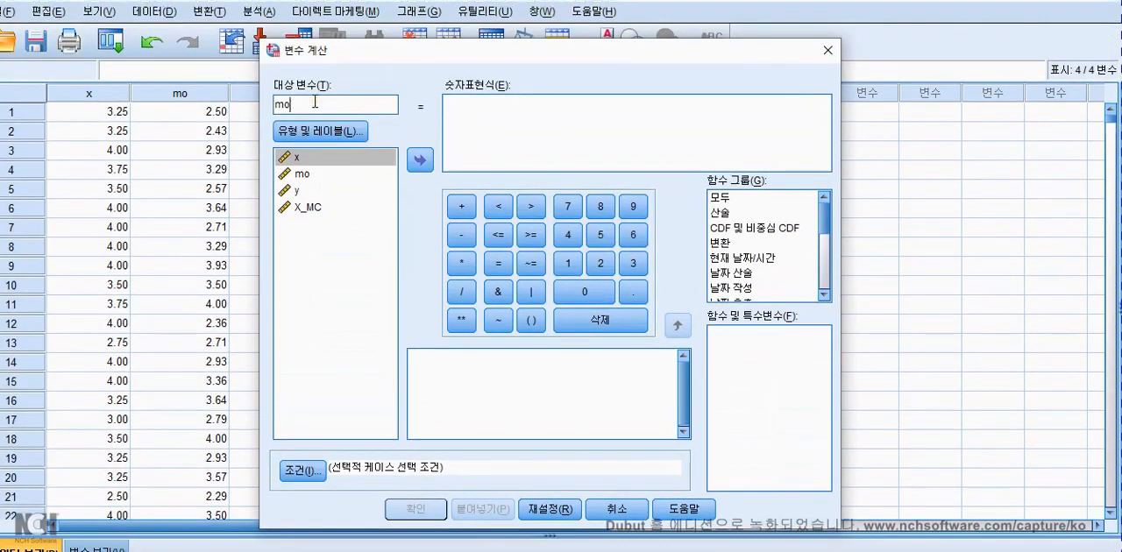
pyautogui.write('_XC')
# Compute mo_XC with the expression mo - 3.073 and return to the data sheet.
pyautogui.click(298, 174)
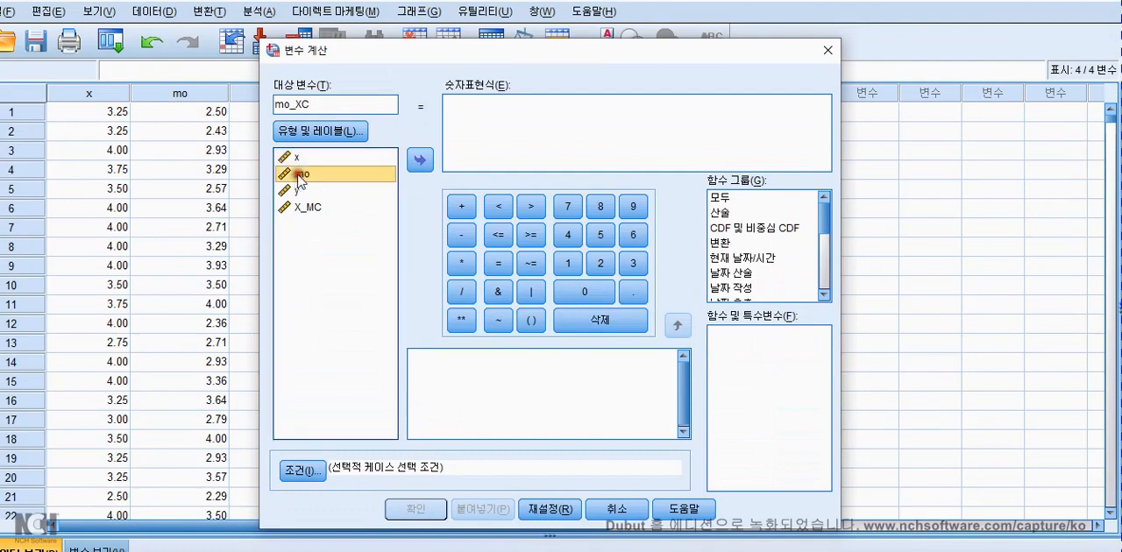
pyautogui.click(420, 160)
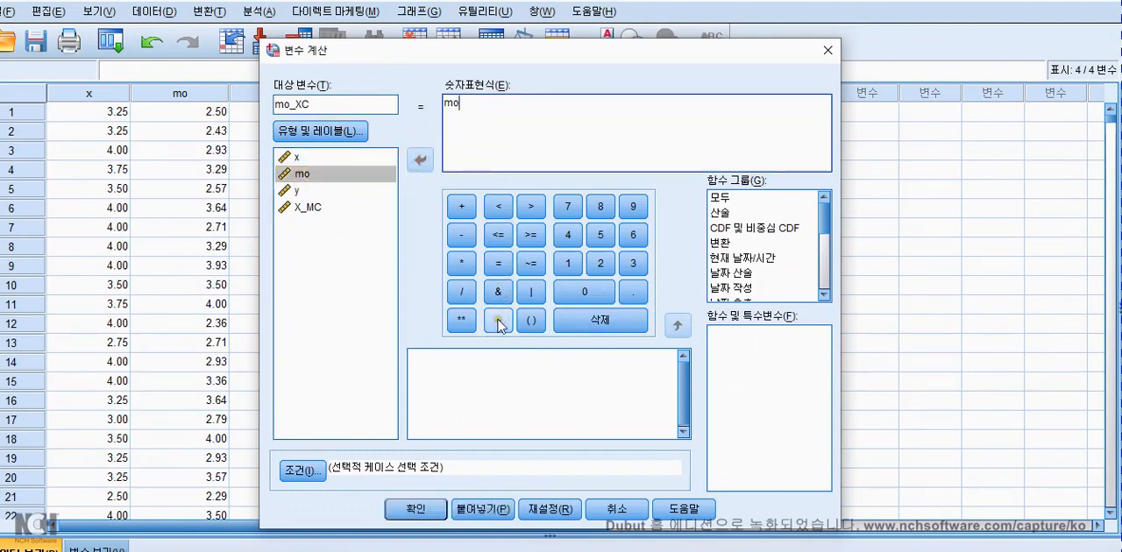
pyautogui.click(465, 235)
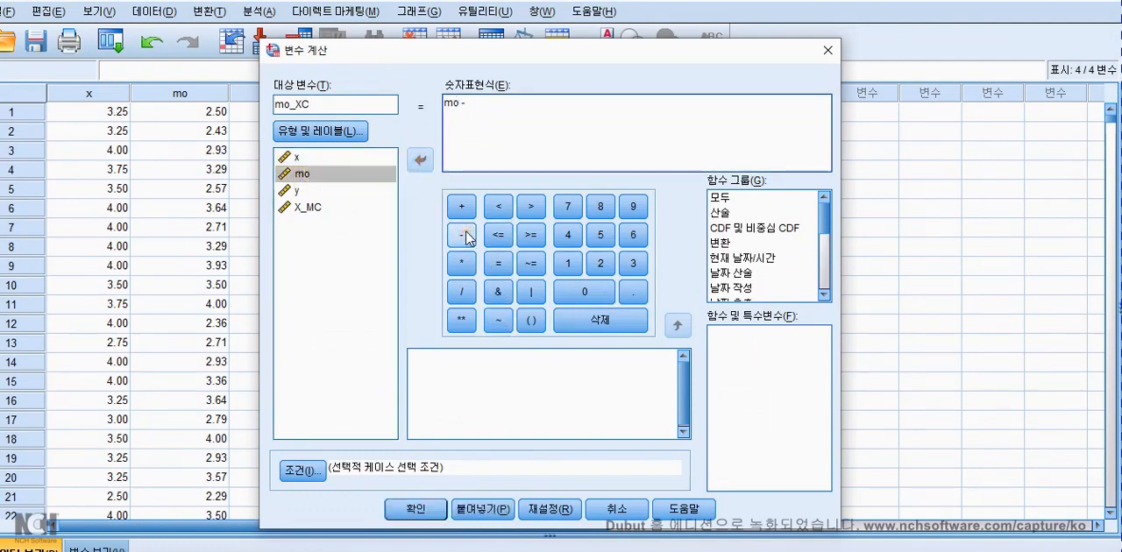
pyautogui.write('3.073')
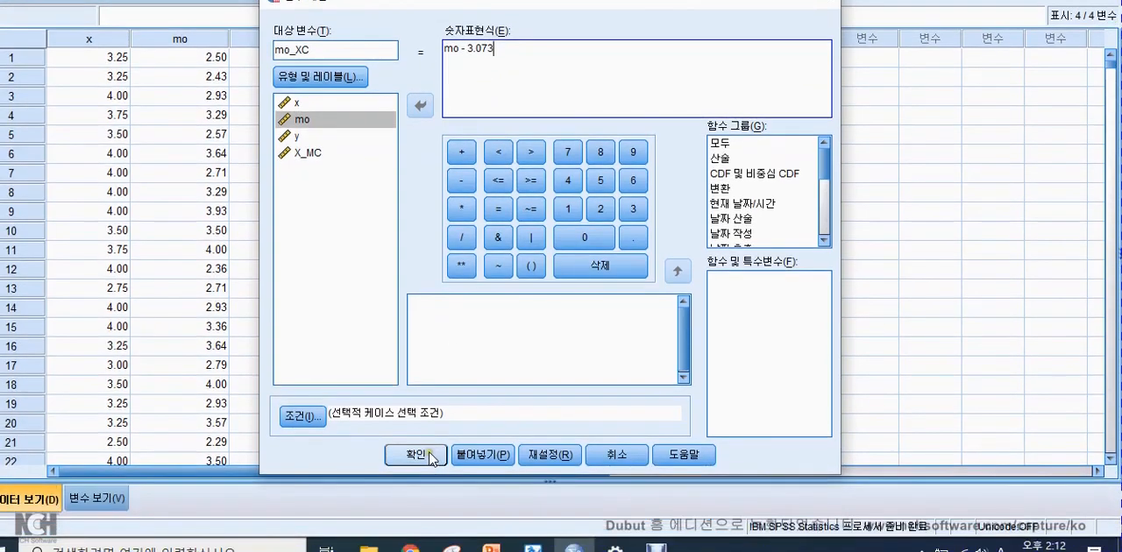
pyautogui.click(416, 508)
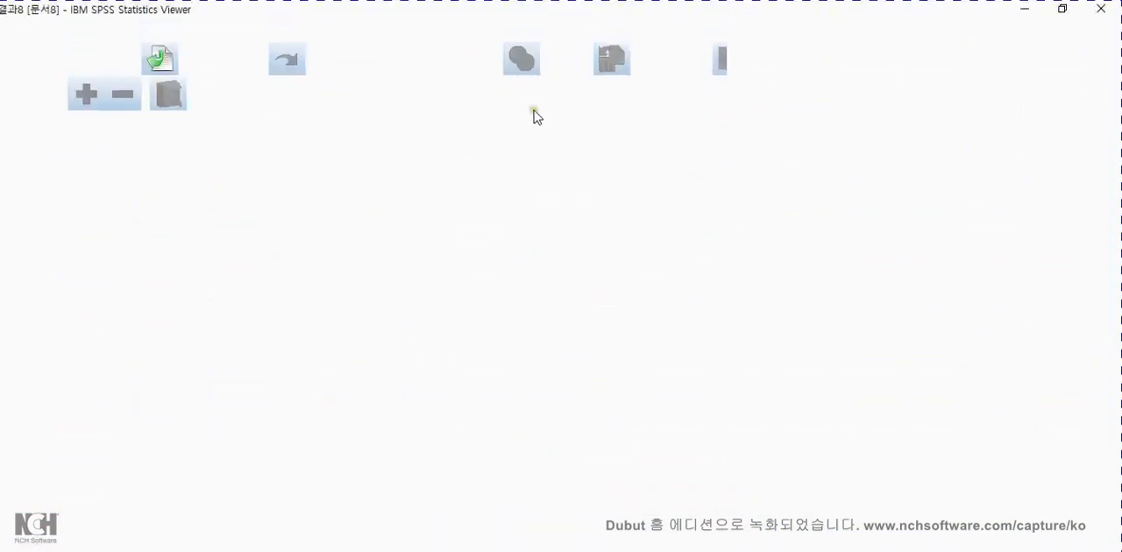
pyautogui.moveTo(575, 533)
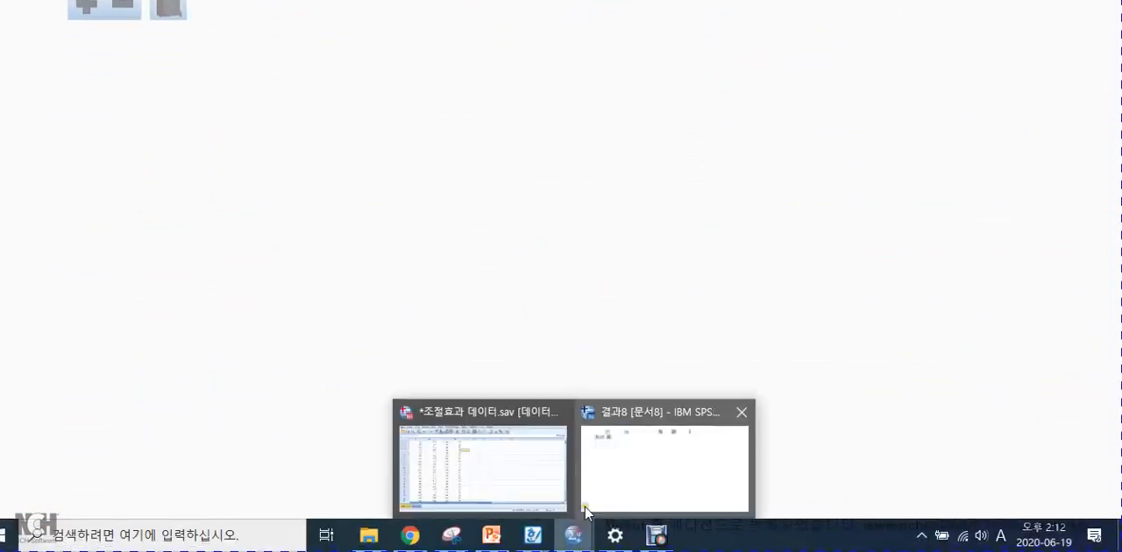
pyautogui.click(561, 464)
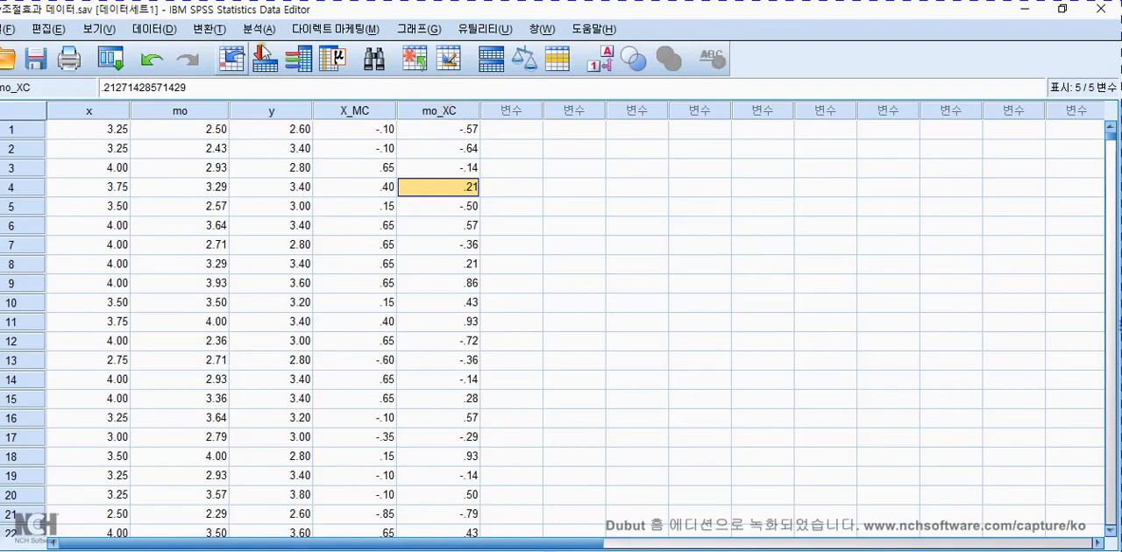
# Compute the mean-centered moderator again under the name mo_MC with the same expression, and close the output without saving.
pyautogui.click(171, 33)
pyautogui.moveTo(219, 29)
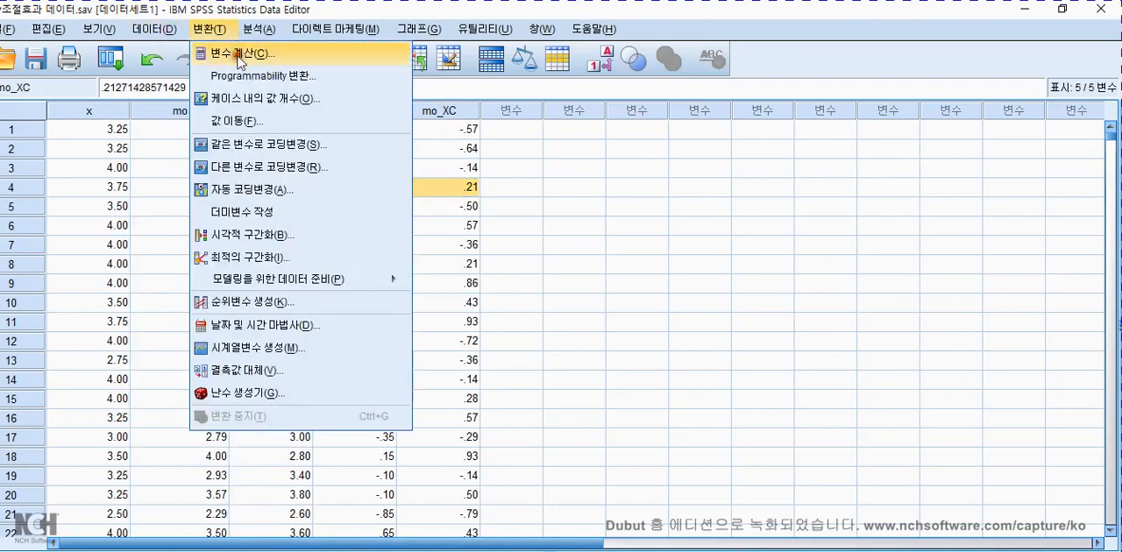
pyautogui.click(236, 48)
pyautogui.click(303, 123)
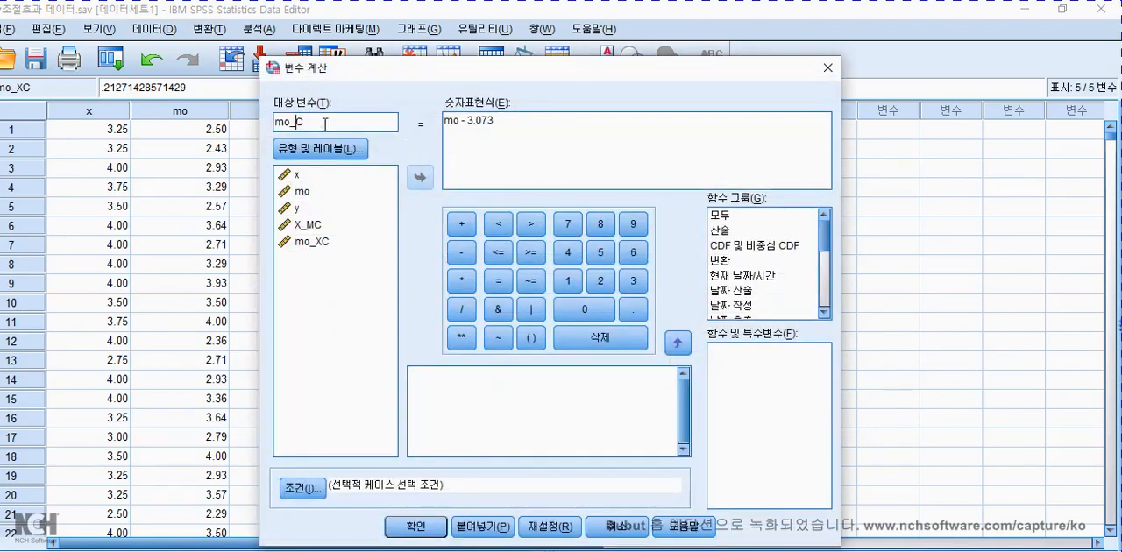
pyautogui.write('MM')
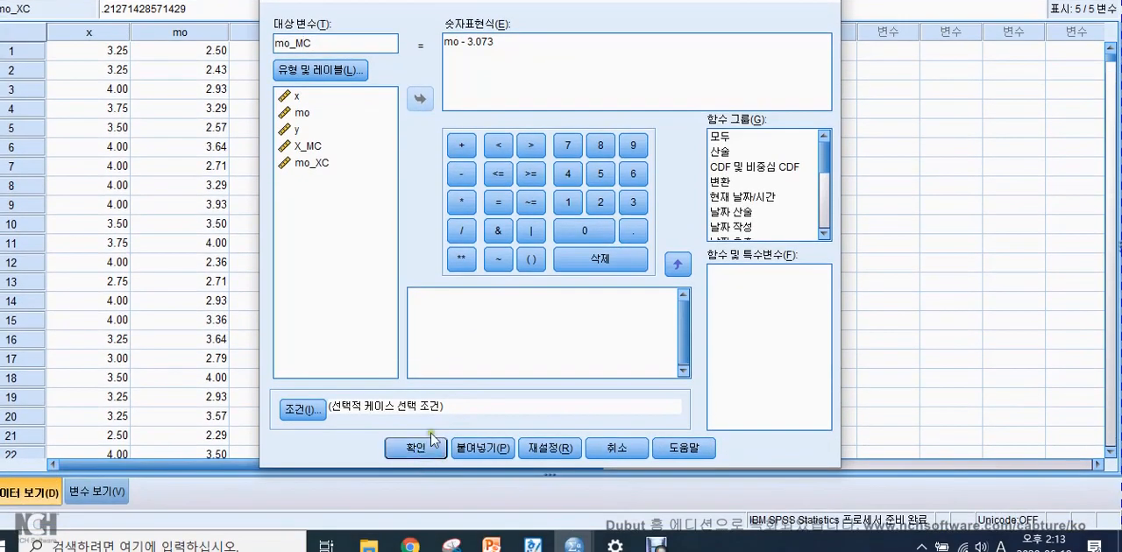
pyautogui.click(431, 438)
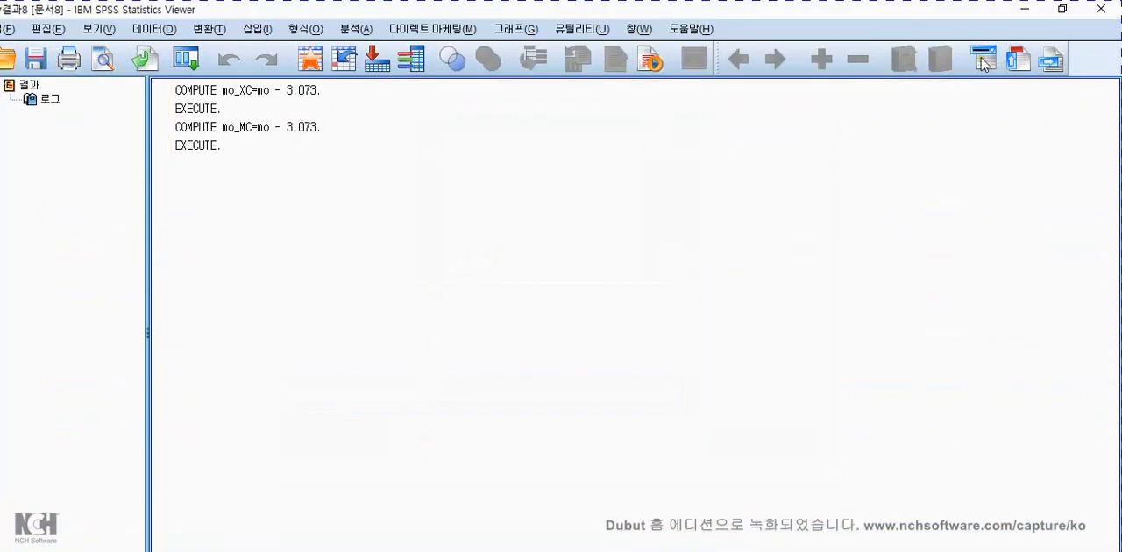
pyautogui.click(1100, 8)
pyautogui.click(545, 334)
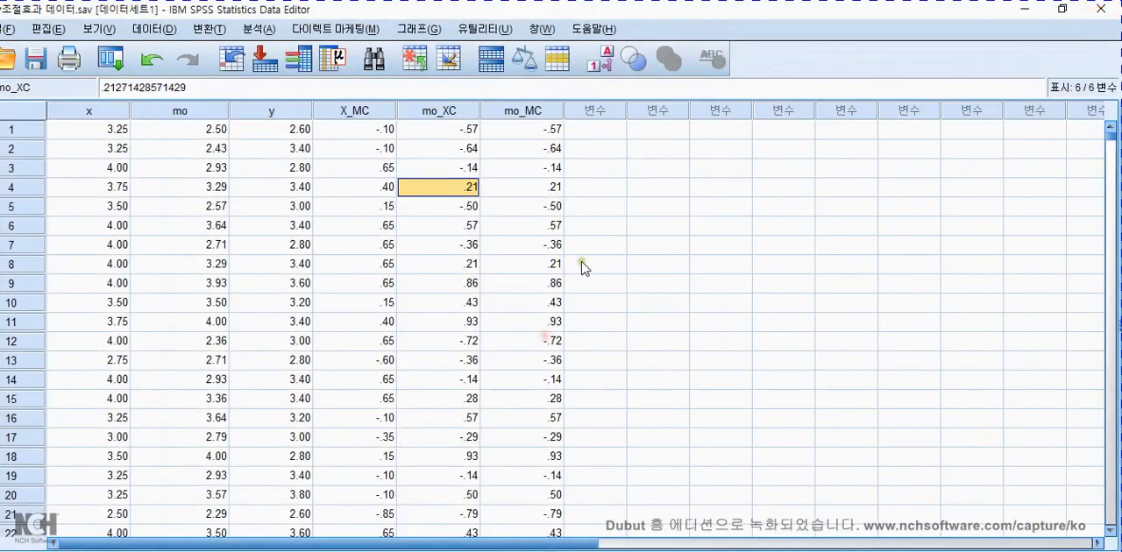
# Delete the mo_XC variable column from the data sheet.
pyautogui.click(444, 111)
pyautogui.rightClick(445, 112)
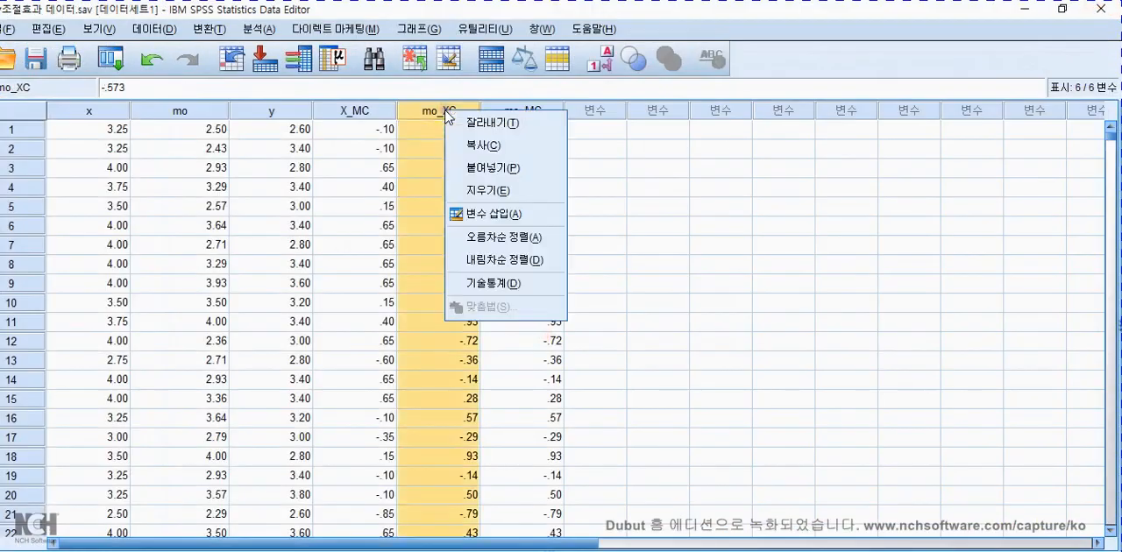
pyautogui.click(481, 187)
pyautogui.click(575, 191)
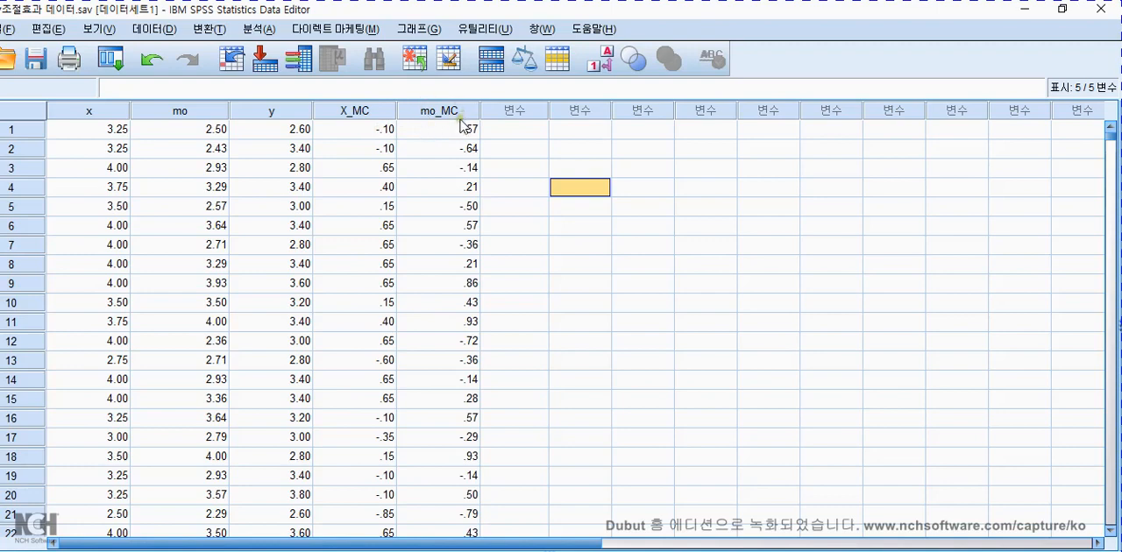
pyautogui.click(593, 149)
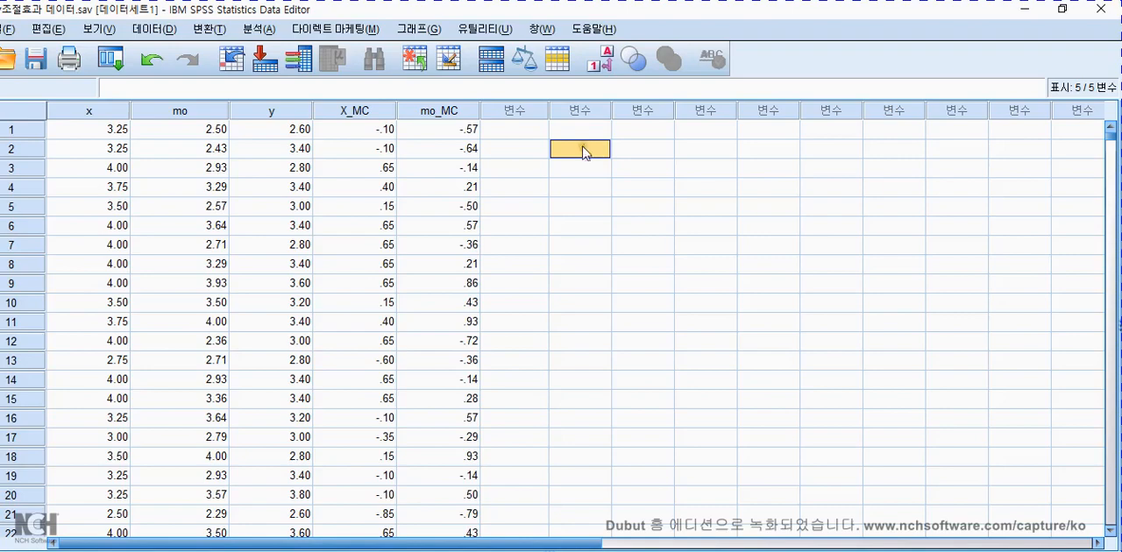
# Start another variable computation with cleared settings and build the expression X_MC * mo_MC.
pyautogui.click(209, 31)
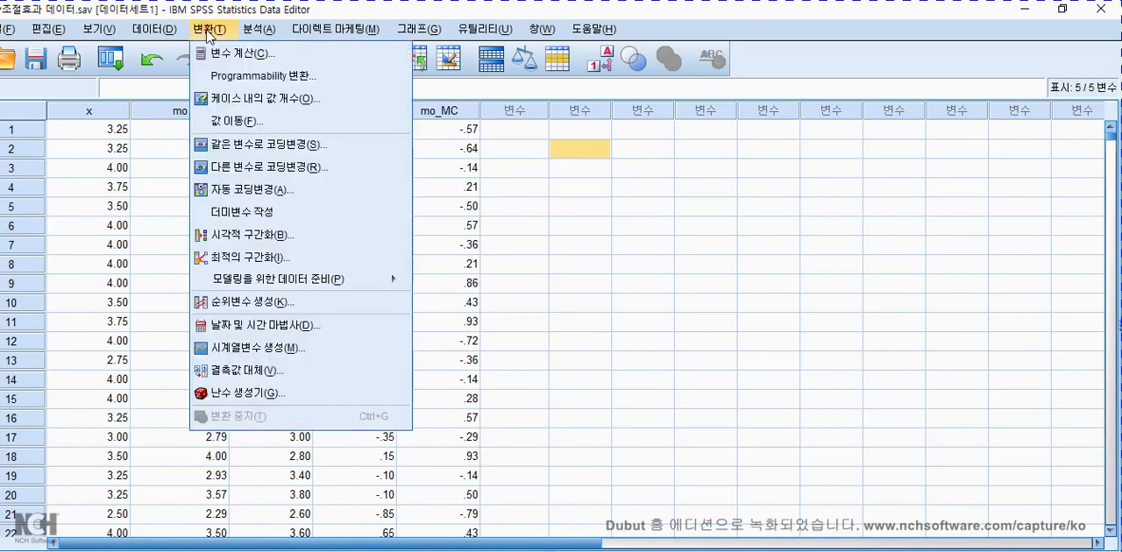
pyautogui.click(230, 53)
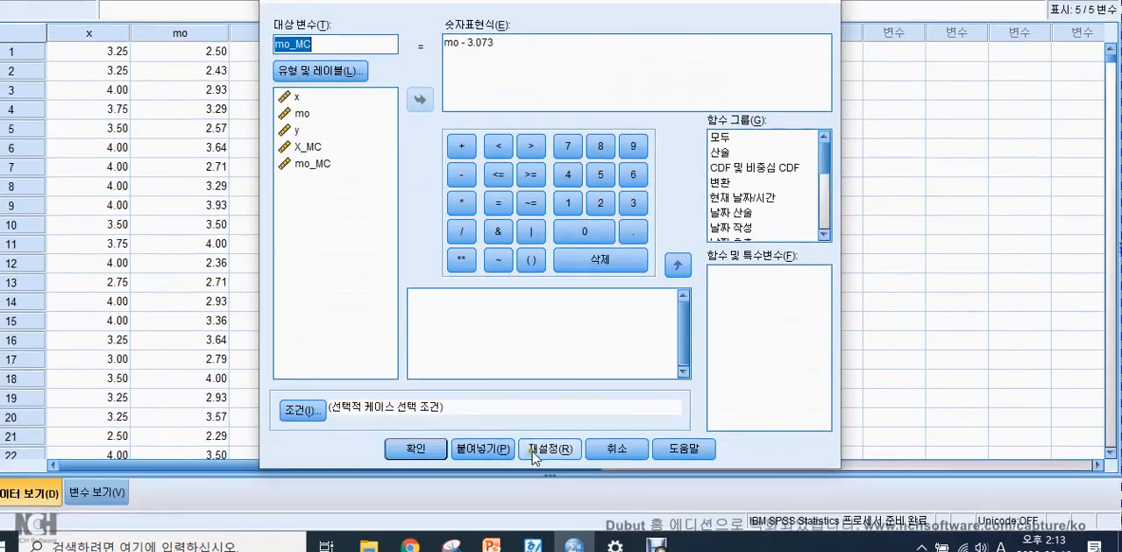
pyautogui.click(532, 453)
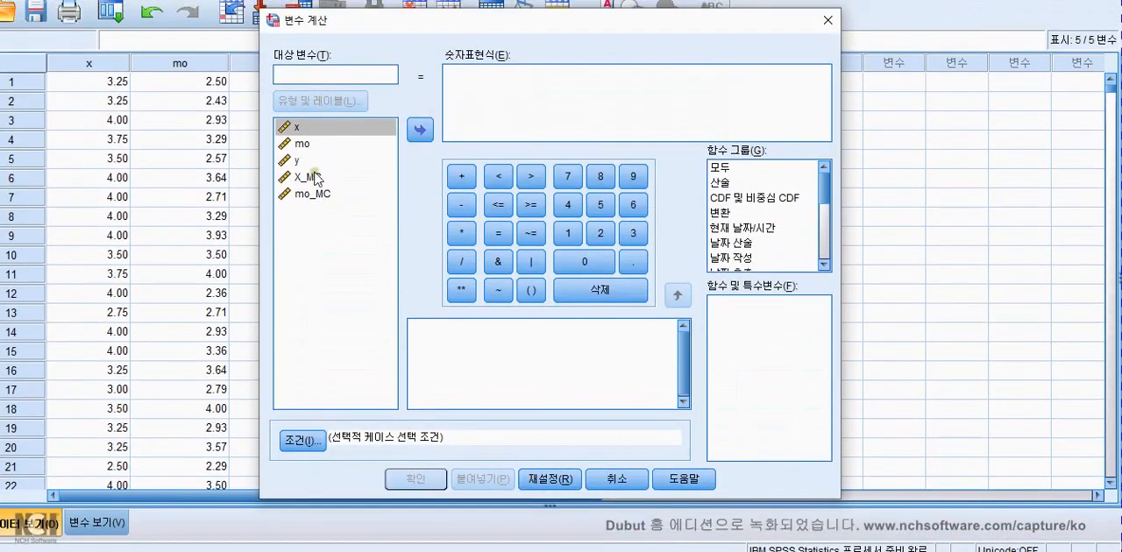
pyautogui.click(315, 178)
pyautogui.click(422, 131)
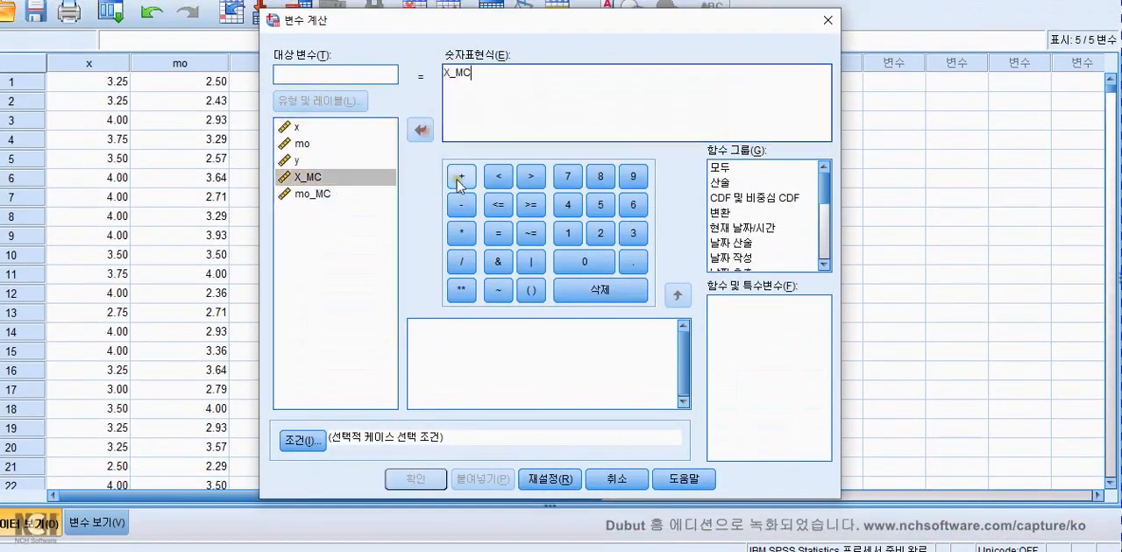
pyautogui.click(462, 233)
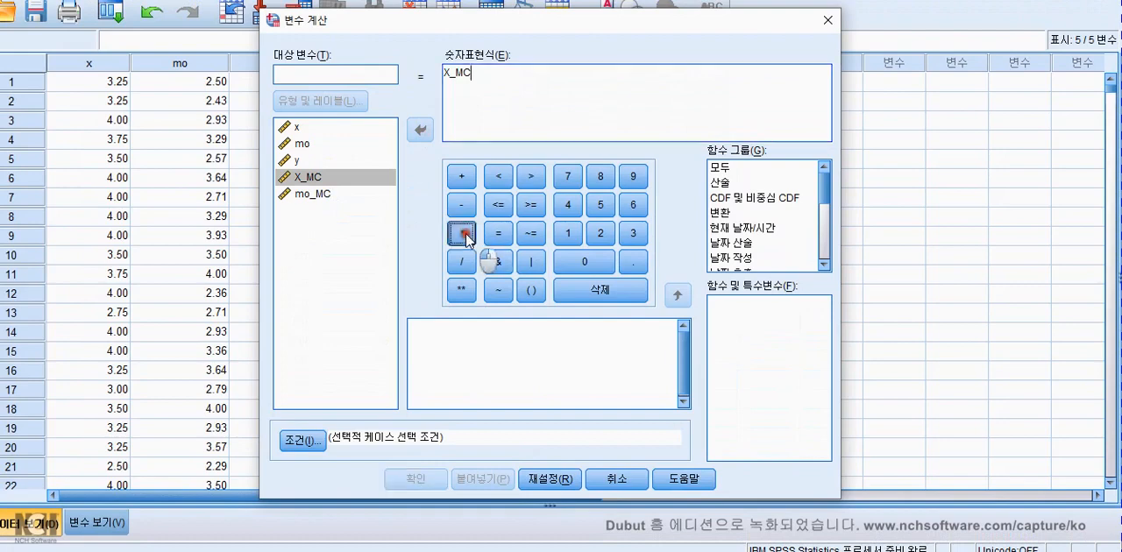
pyautogui.click(309, 193)
pyautogui.click(424, 131)
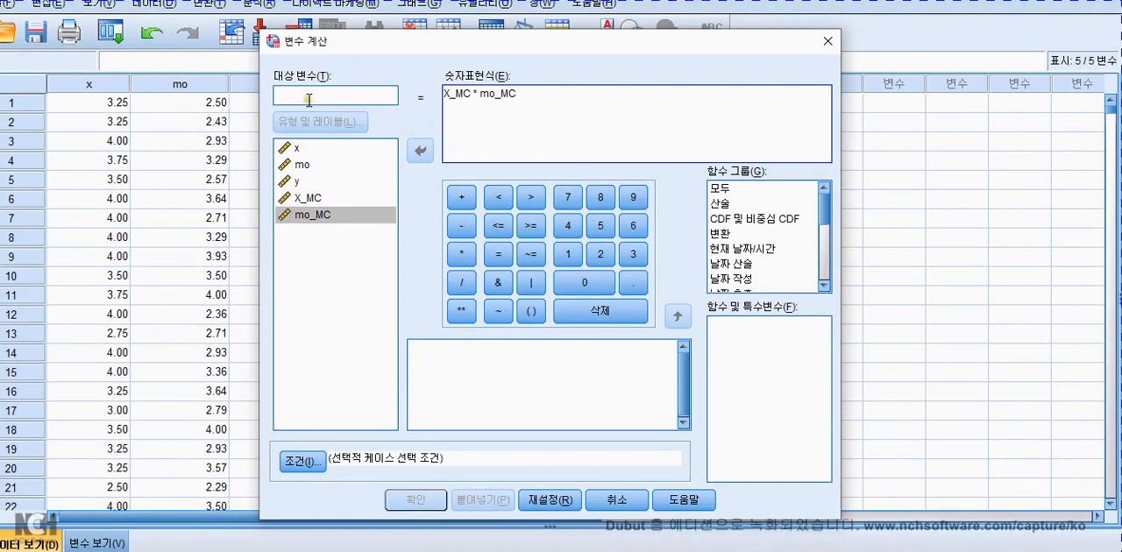
# Name the target variable 상호MC, run the computation and close the output without saving.
pyautogui.click(309, 78)
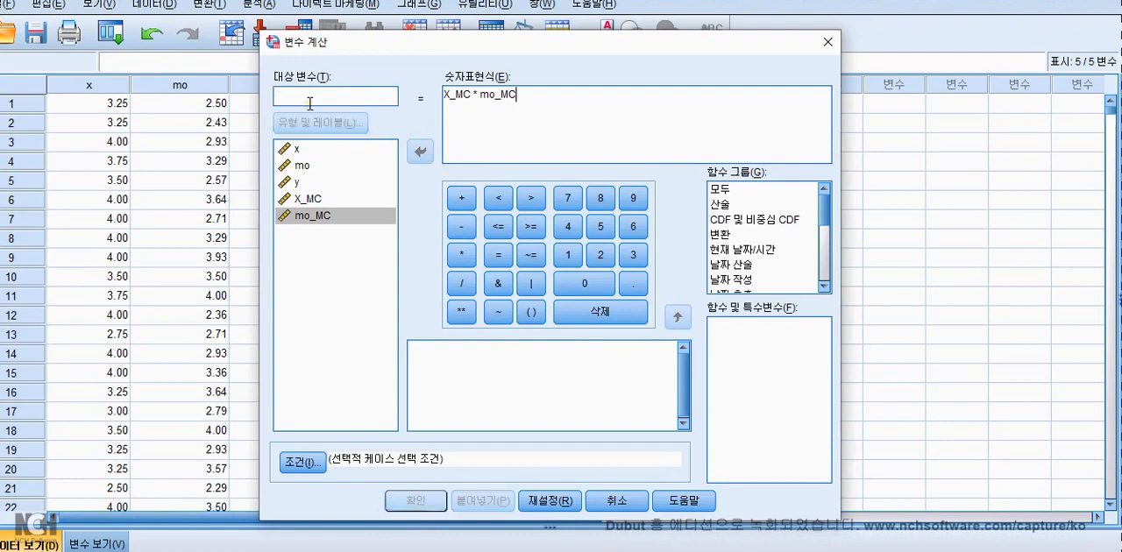
pyautogui.write('상호MC')
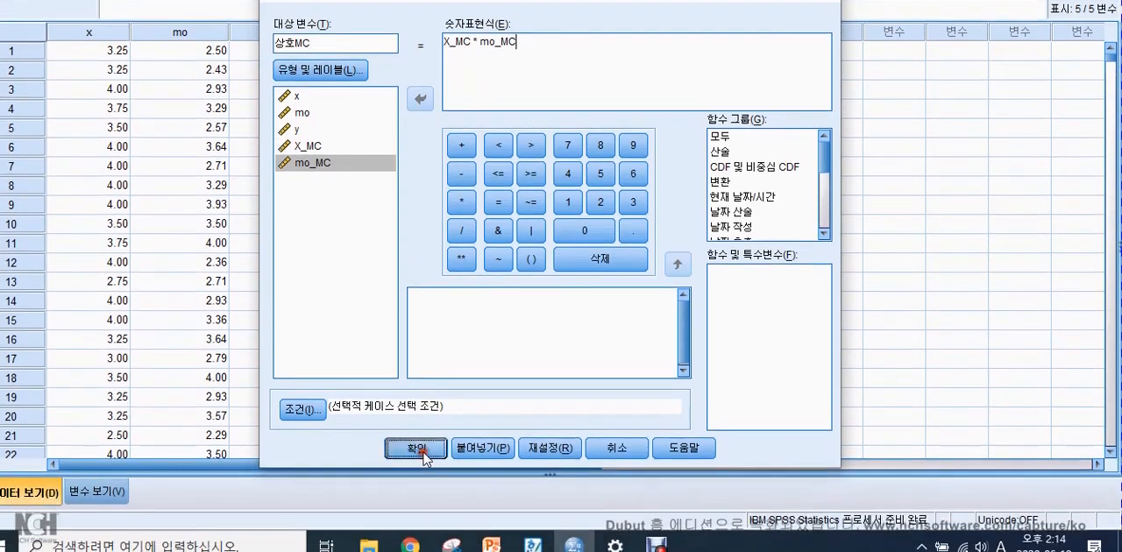
pyautogui.click(416, 500)
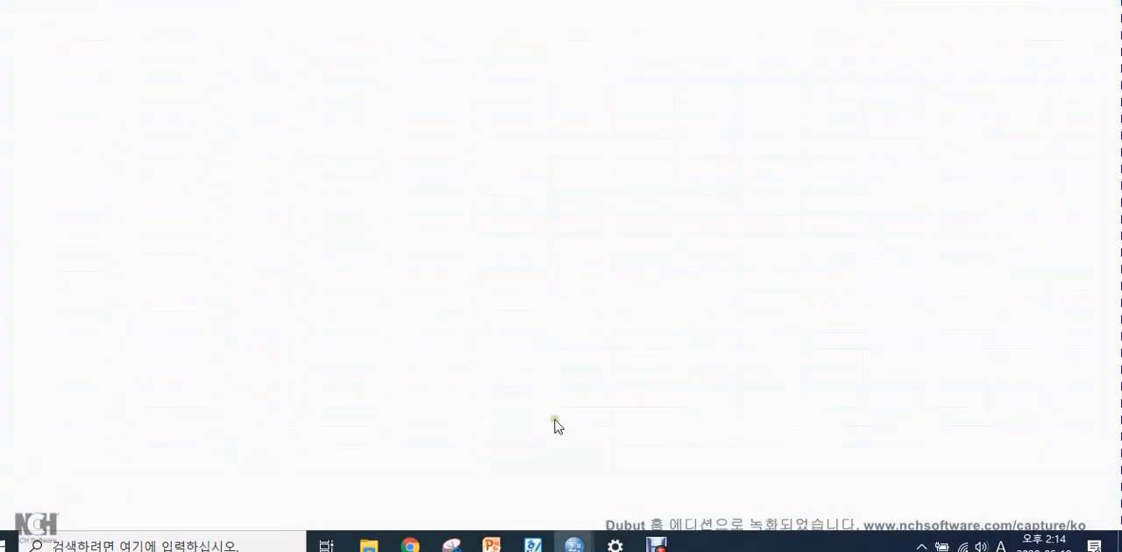
pyautogui.moveTo(580, 517)
pyautogui.click(509, 462)
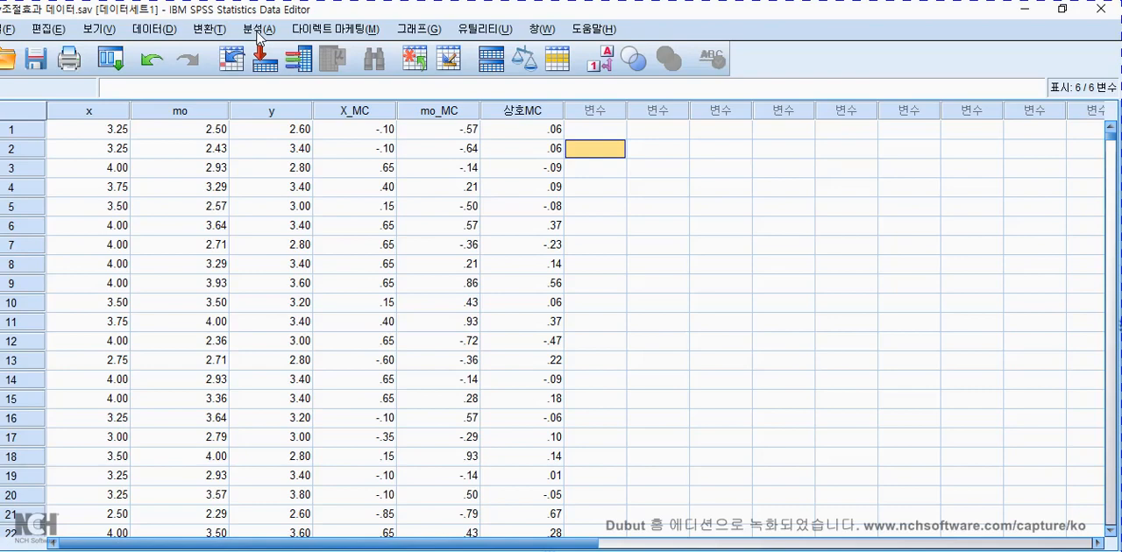
# Open a linear regression, reset its settings and assign y as the dependent variable.
pyautogui.click(258, 30)
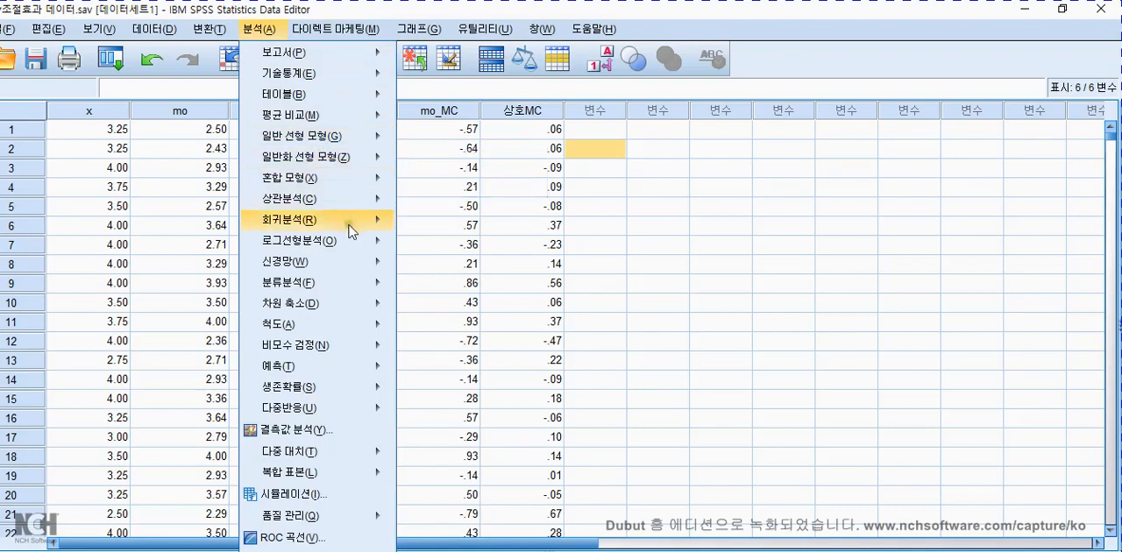
pyautogui.moveTo(351, 221)
pyautogui.click(441, 247)
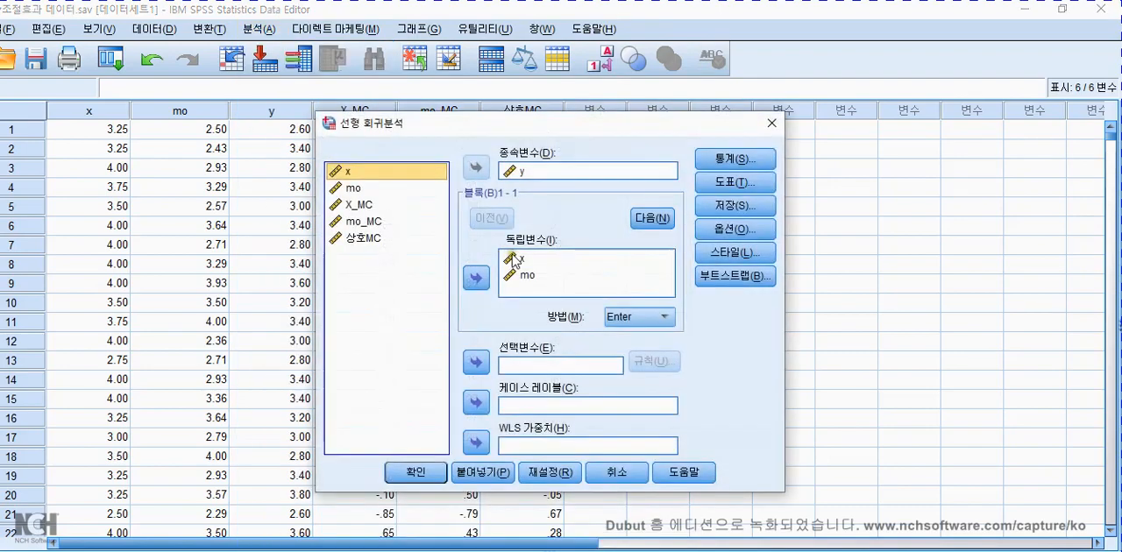
pyautogui.hotkey('alt', 'r')
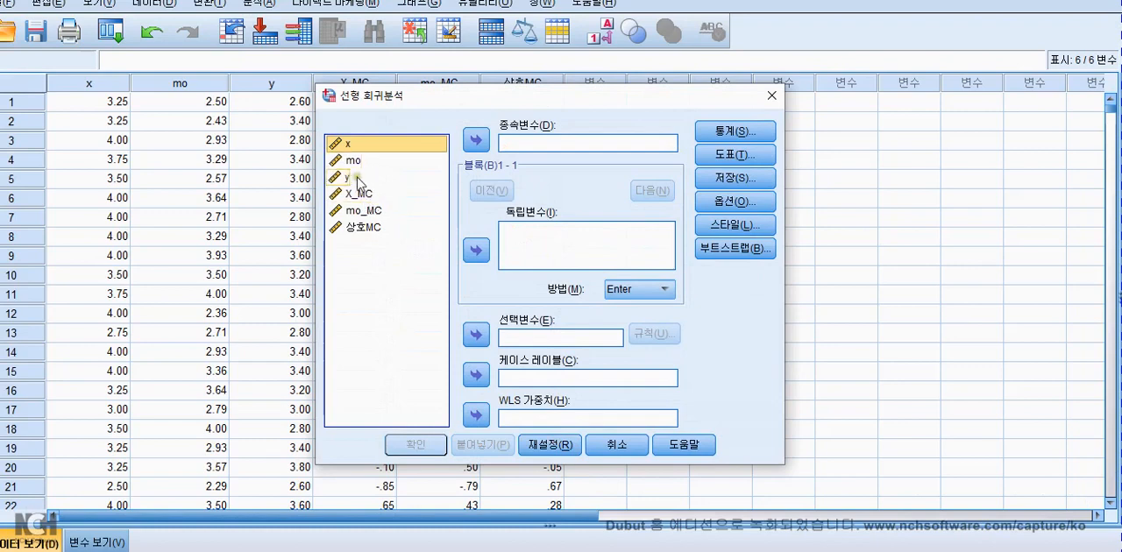
pyautogui.click(352, 178)
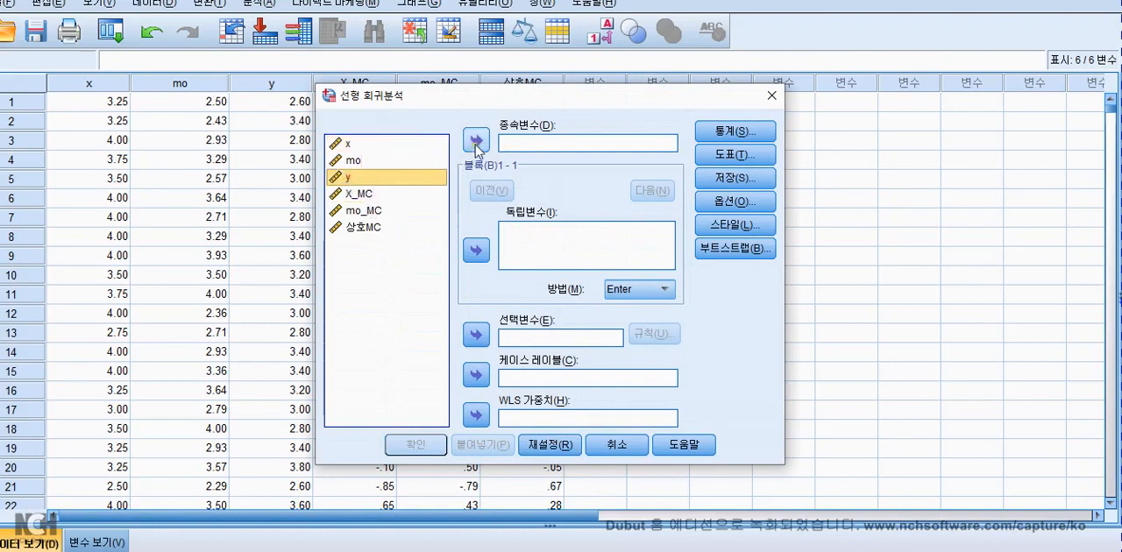
pyautogui.click(477, 142)
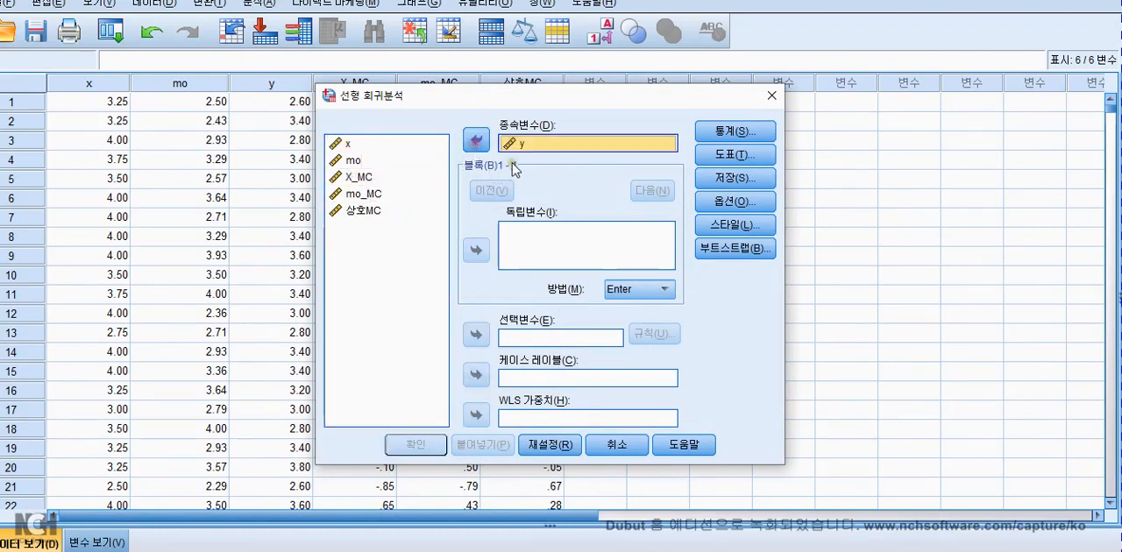
# Add X_MC, mo_MC and 상호MC as independent variables, run the regression and view the coefficients table.
pyautogui.click(355, 179)
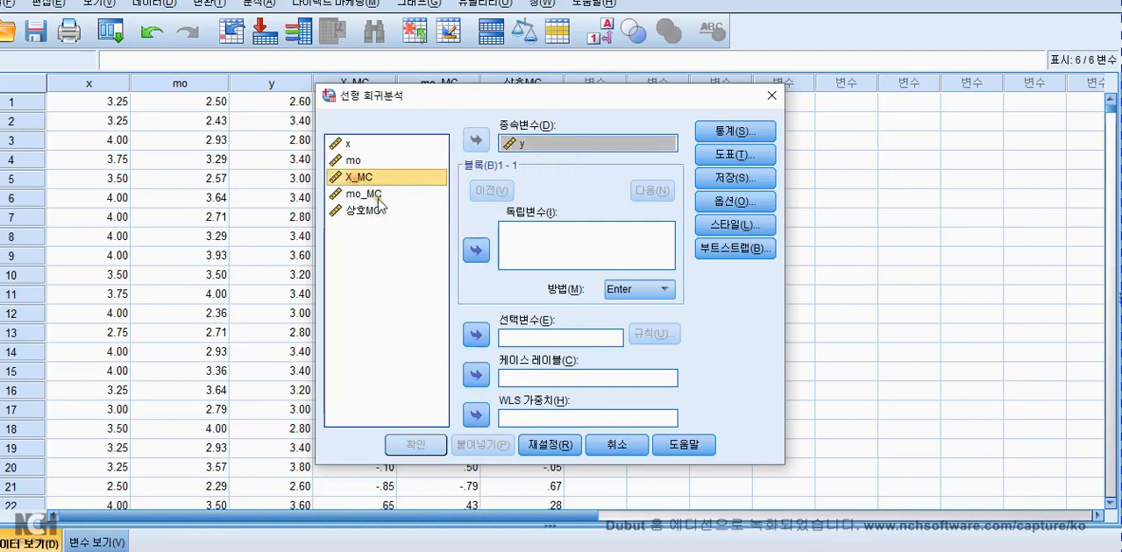
pyautogui.click(476, 251)
pyautogui.click(363, 195)
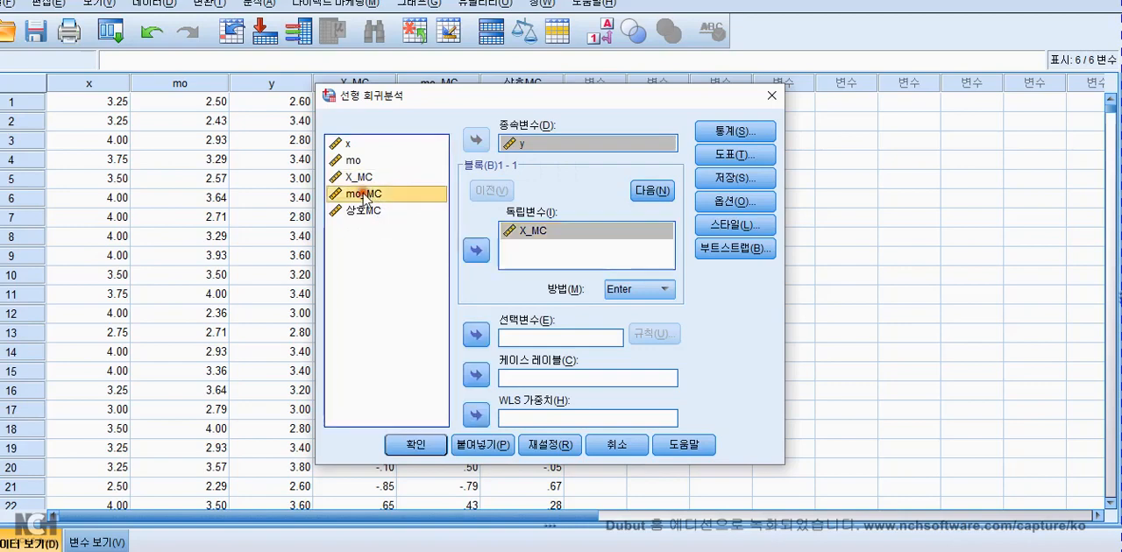
pyautogui.click(476, 251)
pyautogui.click(349, 210)
pyautogui.click(476, 251)
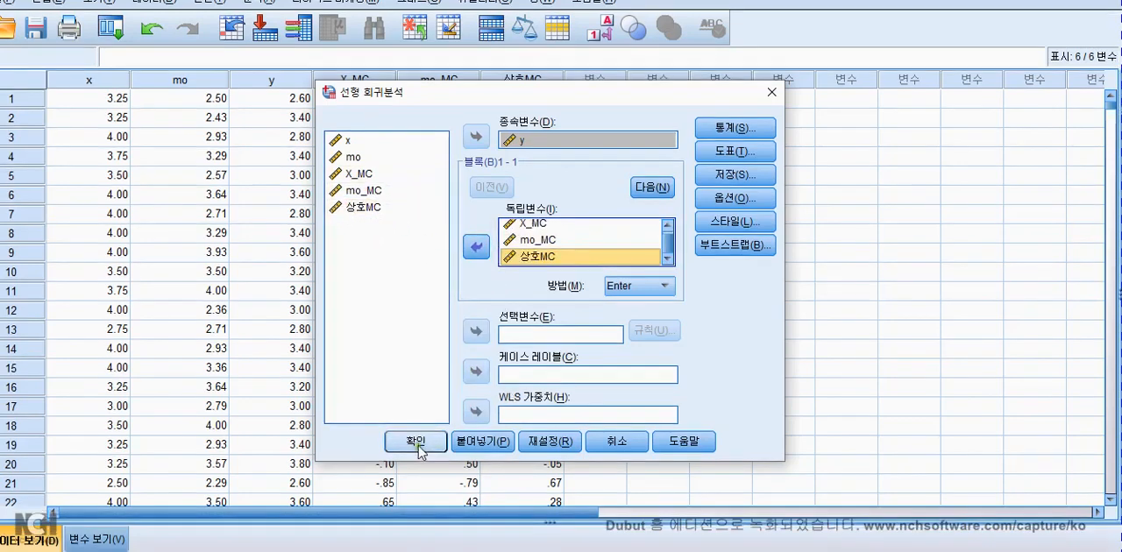
pyautogui.click(415, 444)
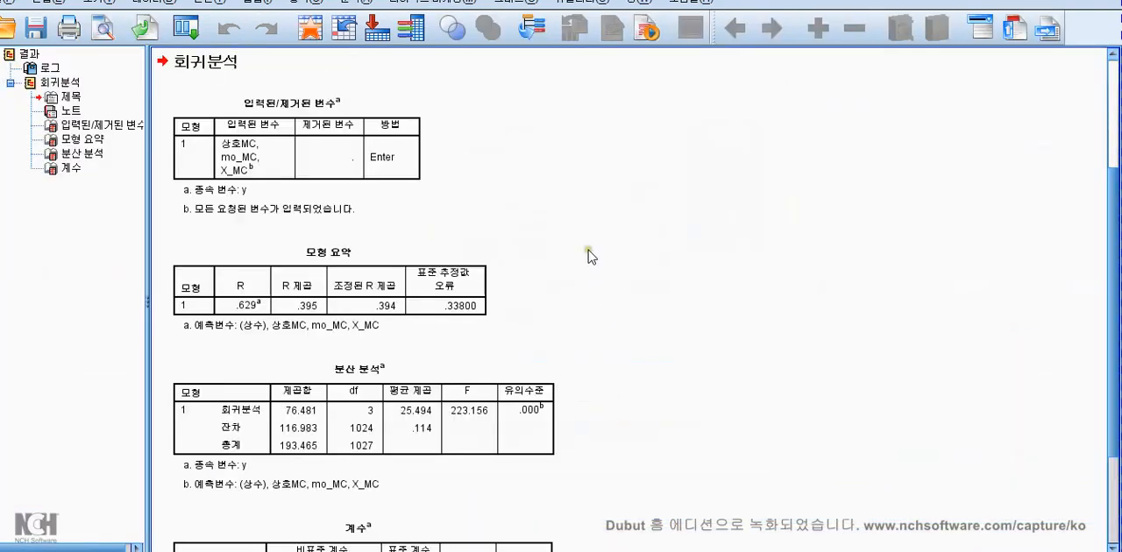
pyautogui.scroll(-5, 596, 263)
pyautogui.click(285, 505)
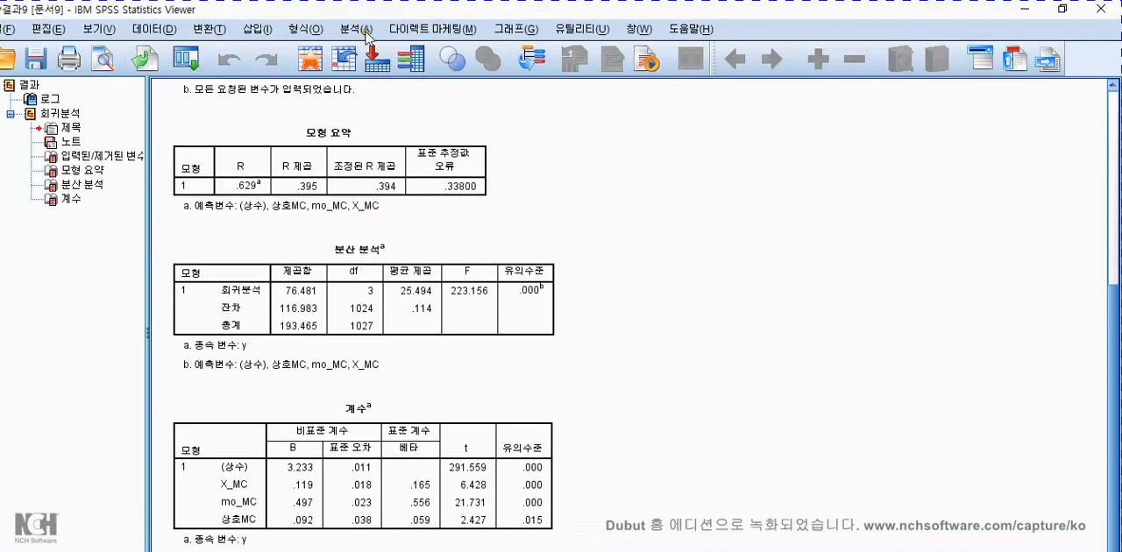
# Set up a second linear regression with cleared settings and y as the dependent variable.
pyautogui.click(367, 32)
pyautogui.moveTo(454, 221)
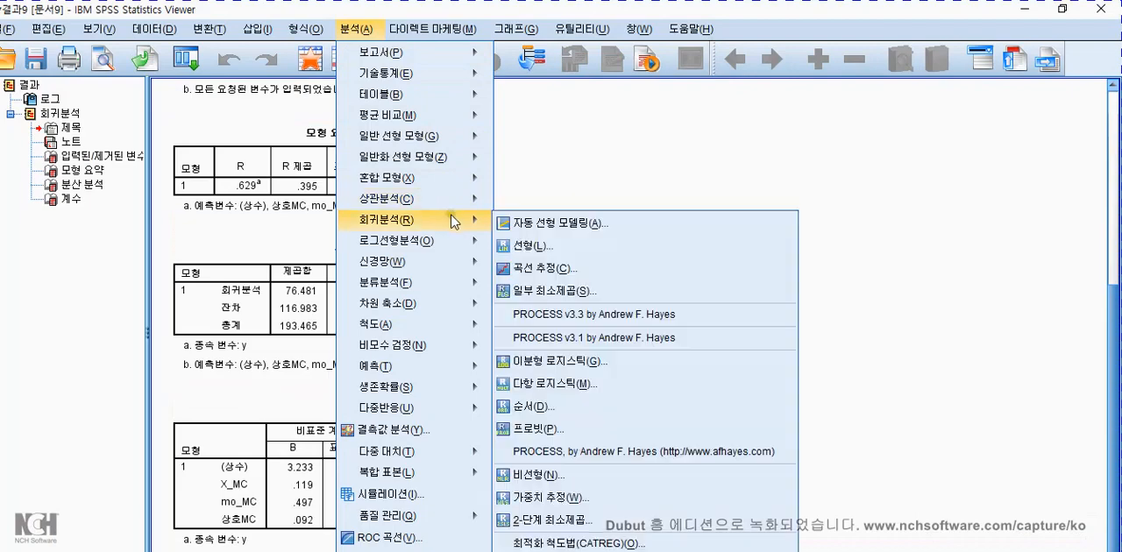
pyautogui.click(541, 249)
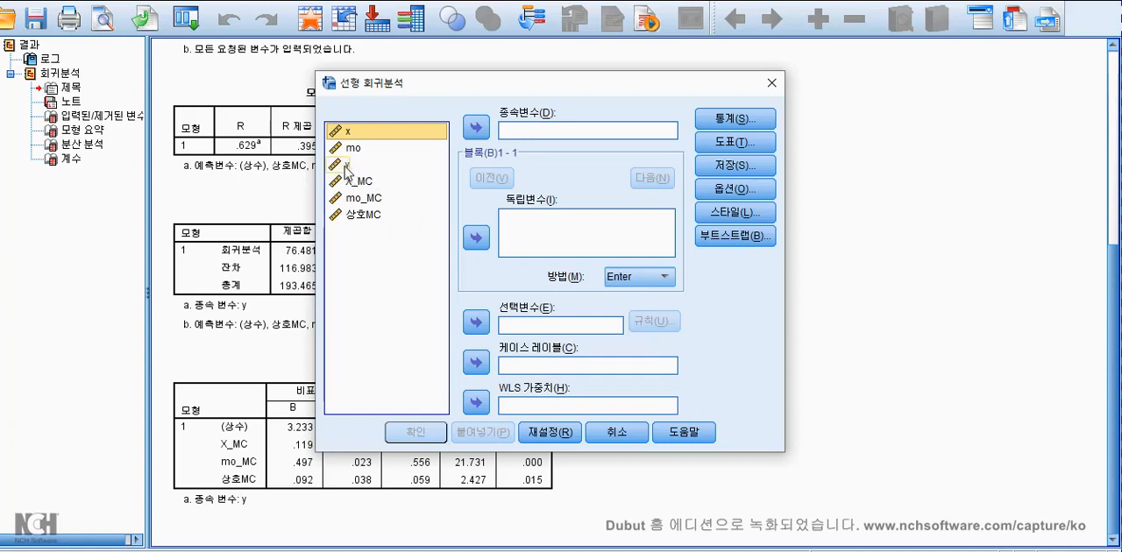
pyautogui.moveTo(347, 171); pyautogui.dragTo(513, 141)
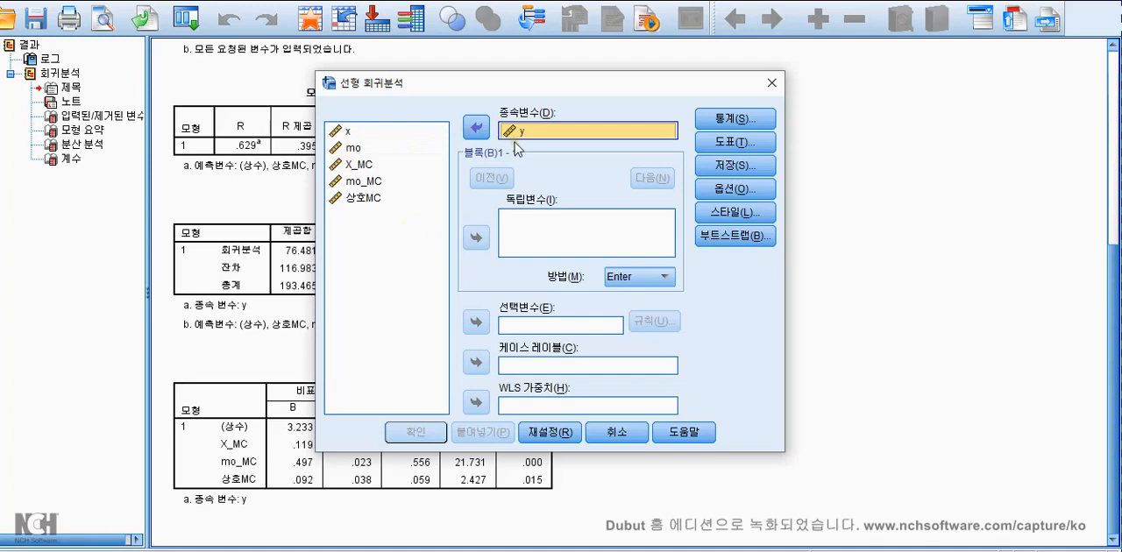
pyautogui.click(349, 136)
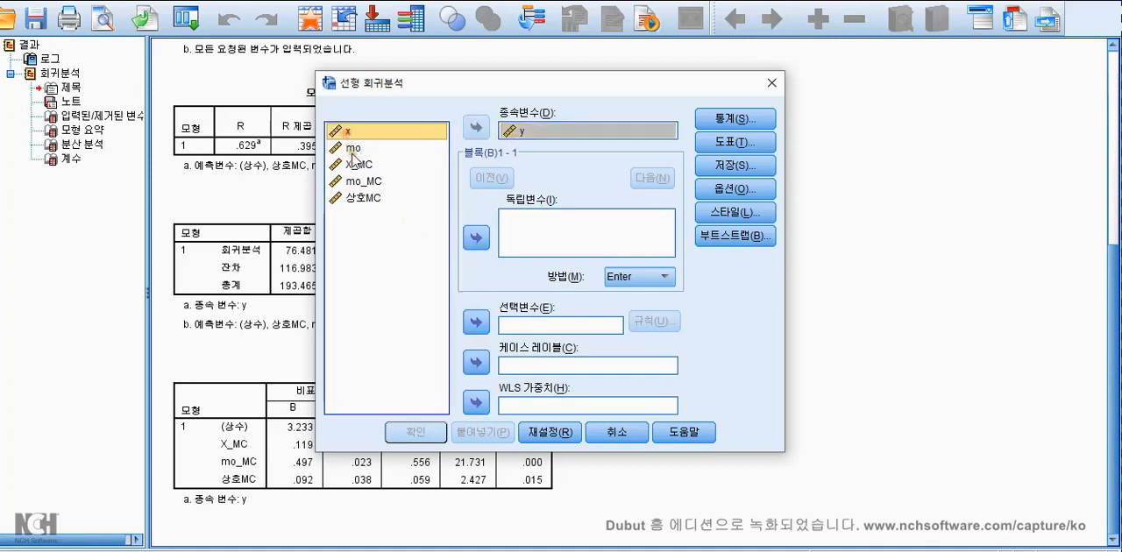
pyautogui.keyDown('ctrl'); pyautogui.click(354, 148); pyautogui.keyUp('ctrl')
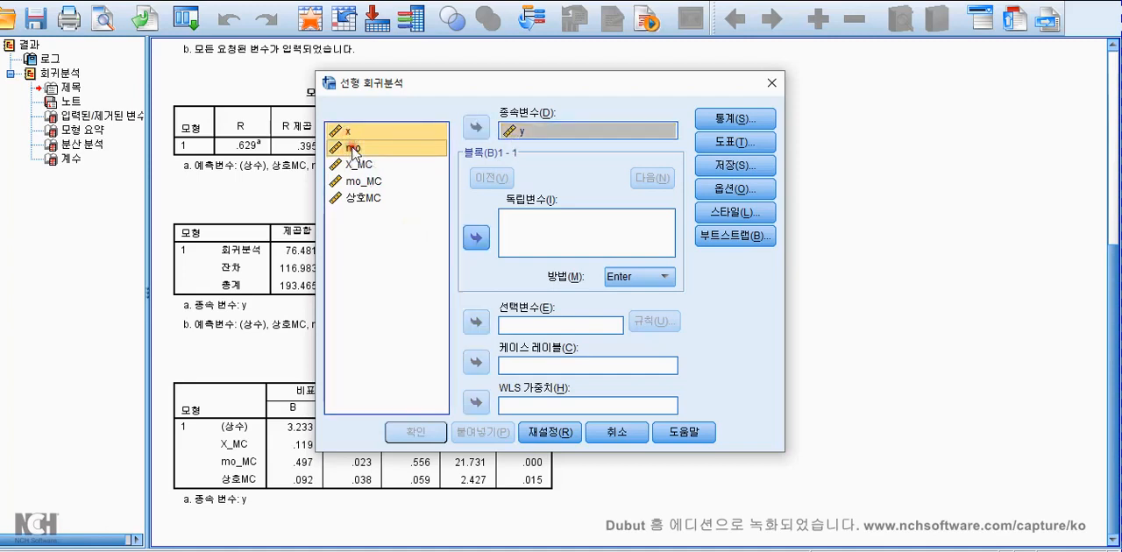
pyautogui.click(481, 238)
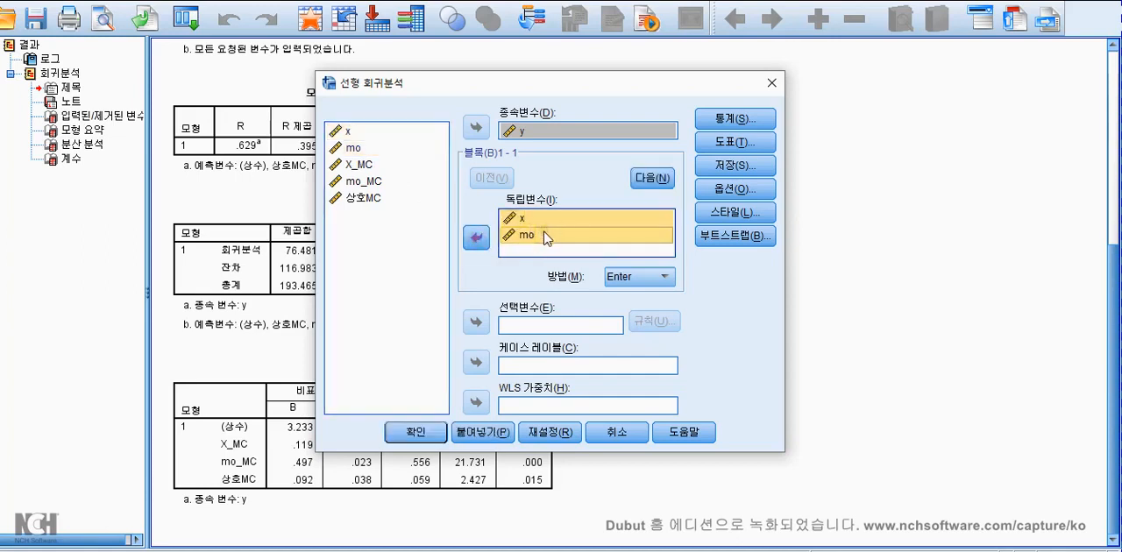
pyautogui.click(476, 237)
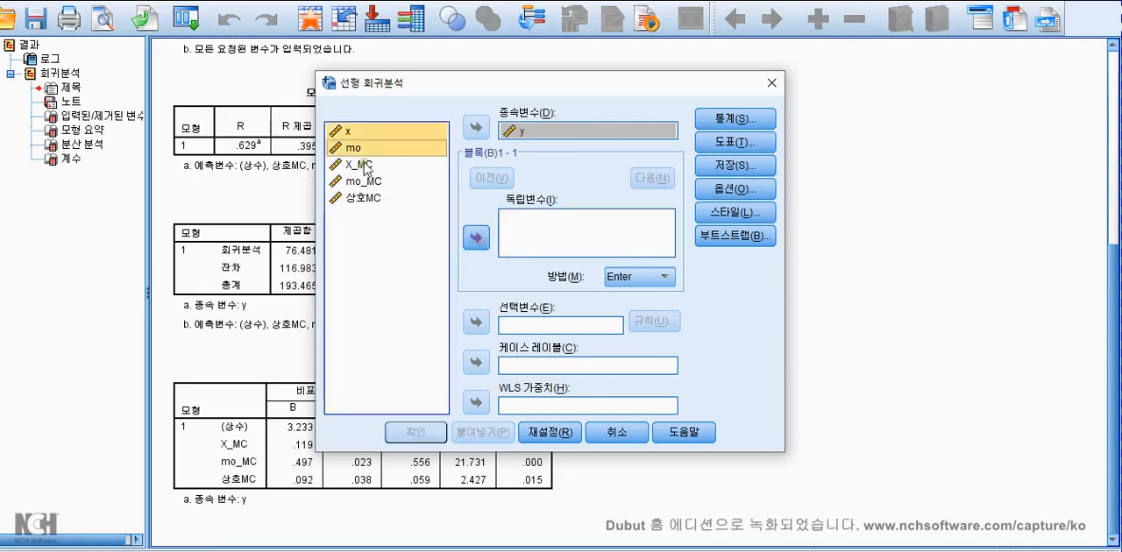
pyautogui.click(362, 164)
pyautogui.keyDown('shift'); pyautogui.click(364, 181); pyautogui.keyUp('shift')
pyautogui.click(476, 238)
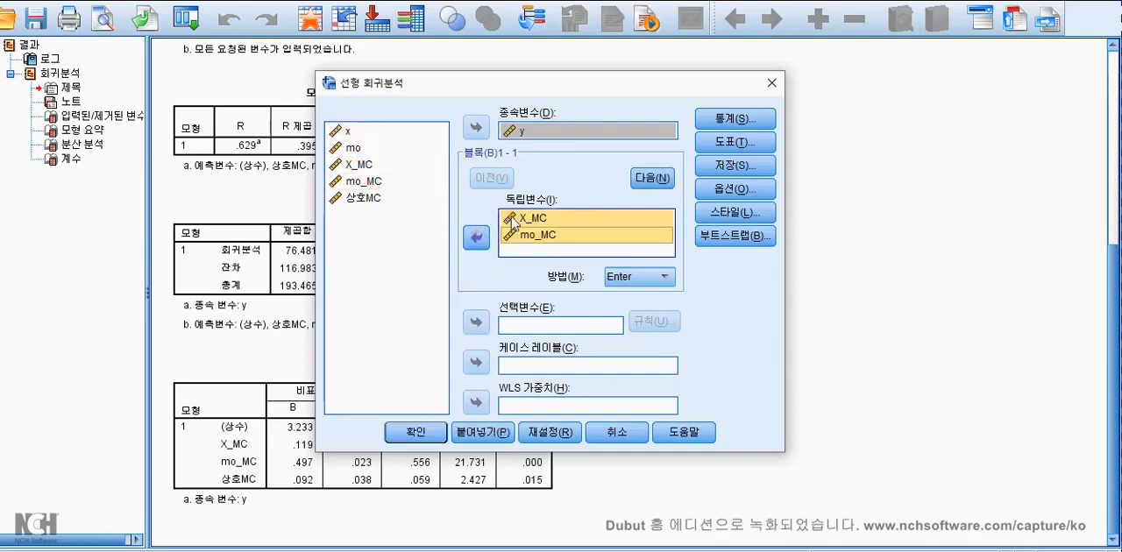
pyautogui.click(476, 237)
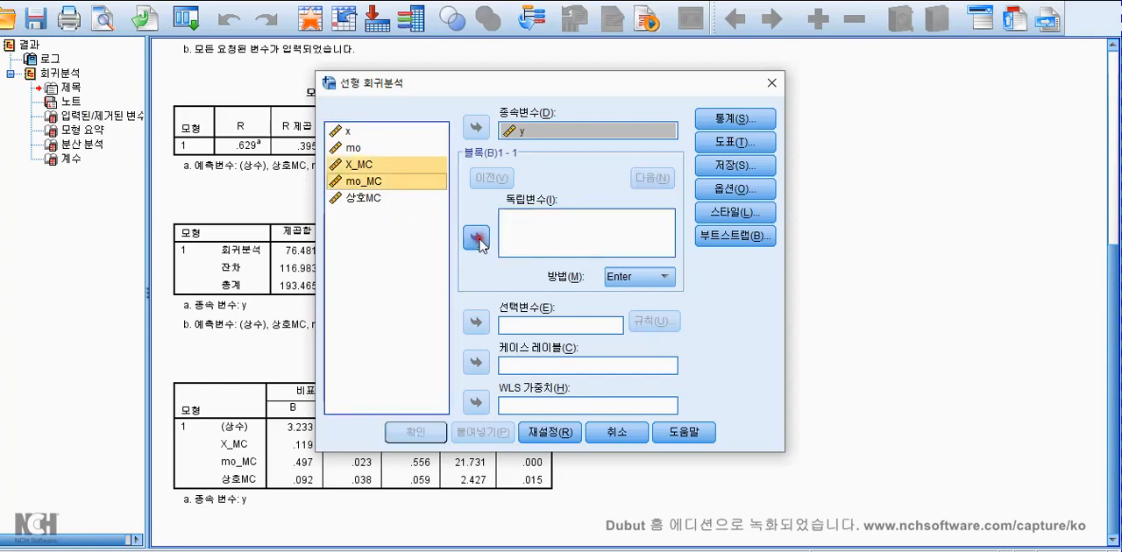
# Enter x and mo as the independent variables of block 1 and move on to block 2.
pyautogui.click(347, 132)
pyautogui.keyDown('shift'); pyautogui.click(352, 147); pyautogui.keyUp('shift')
pyautogui.click(477, 237)
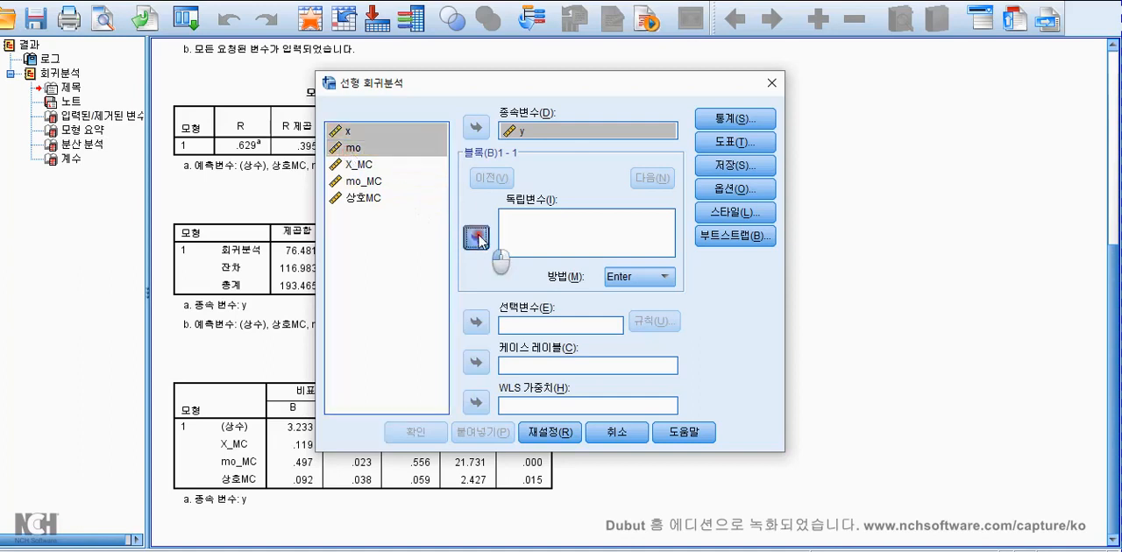
pyautogui.click(653, 178)
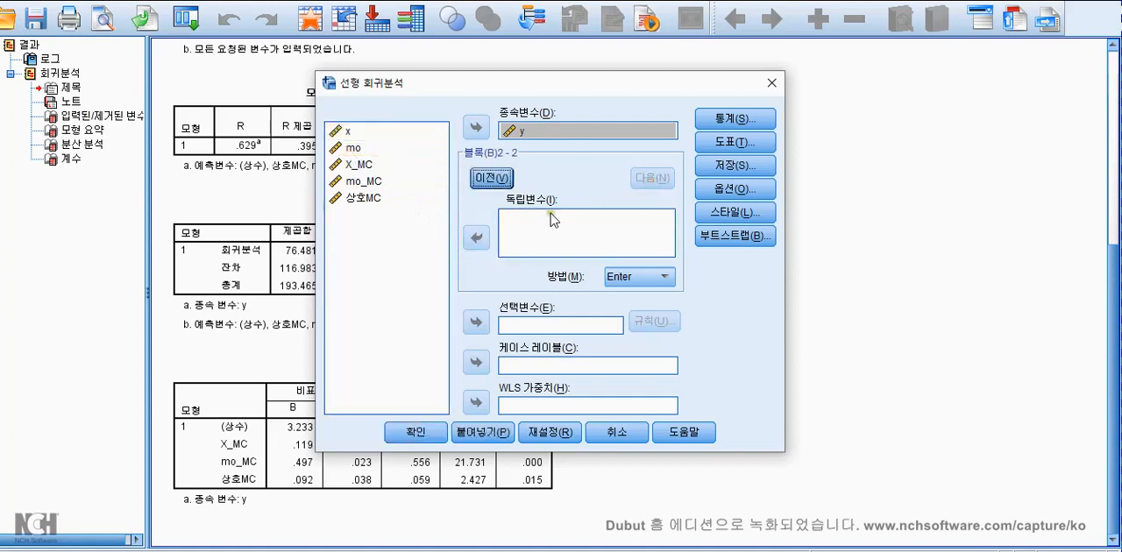
# Add X_MC, mo_MC and 상호MC as the independent variables of block 2, keeping the Enter method.
pyautogui.click(366, 199)
pyautogui.click(363, 174)
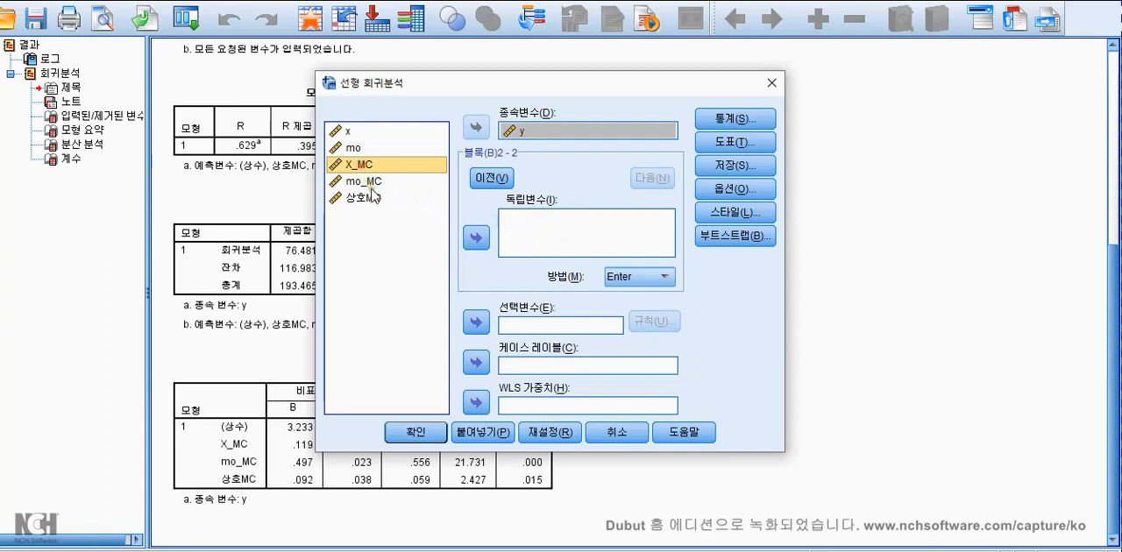
pyautogui.keyDown('shift'); pyautogui.click(369, 197); pyautogui.keyUp('shift')
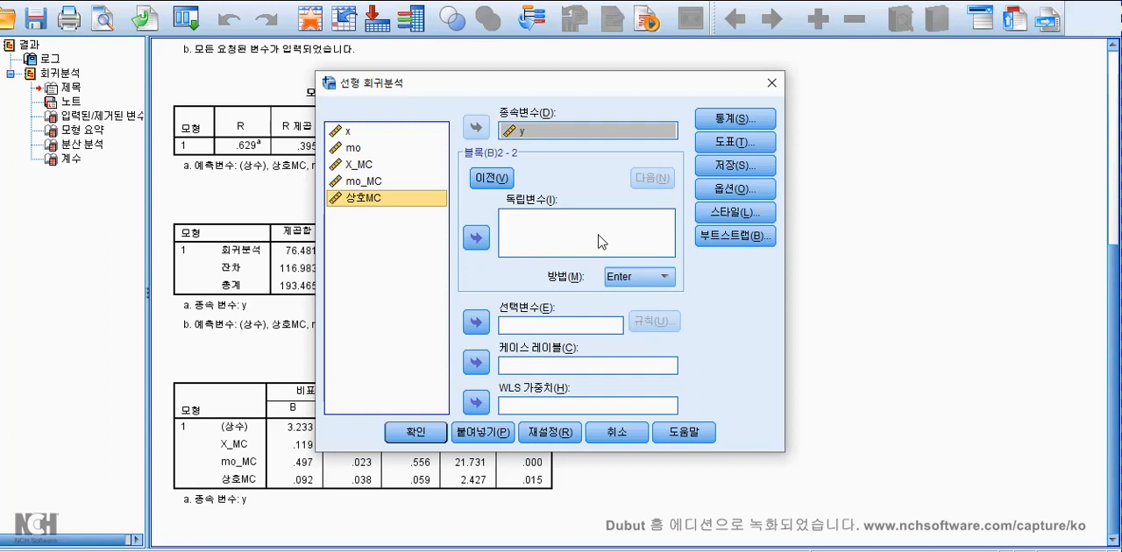
pyautogui.click(368, 167)
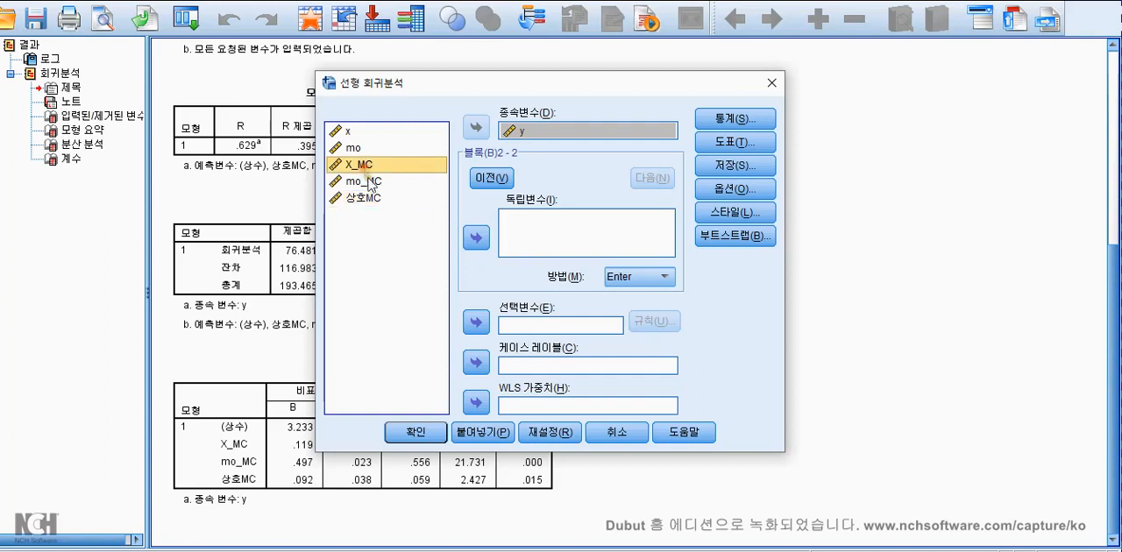
pyautogui.keyDown('shift'); pyautogui.click(372, 200); pyautogui.keyUp('shift')
pyautogui.click(476, 238)
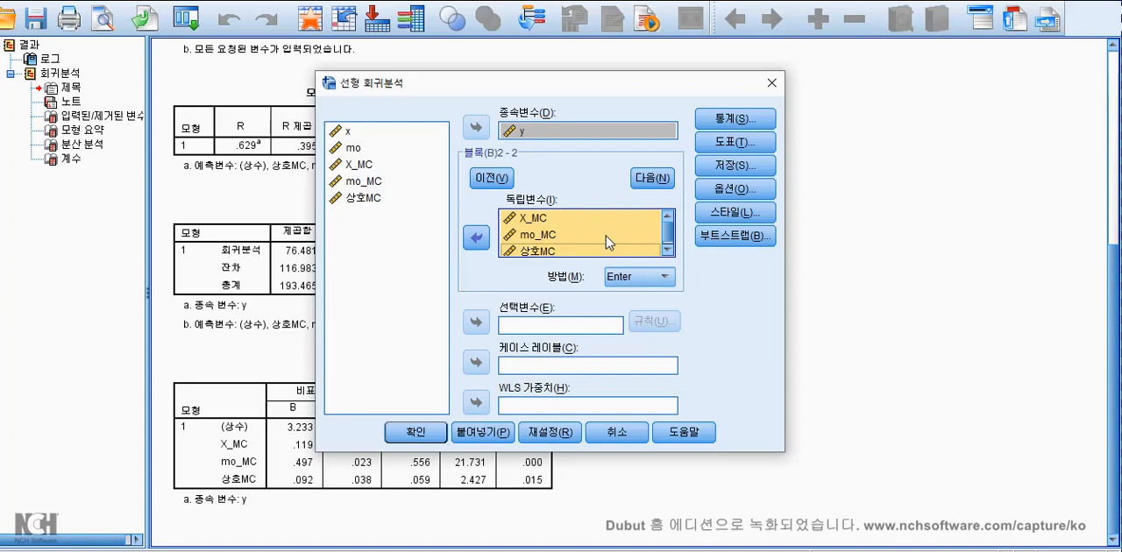
# Include R squared change (R 제곱 변화량) and collinearity diagnostics (공선성 진단) in the regression statistics.
pyautogui.click(764, 118)
pyautogui.click(549, 182)
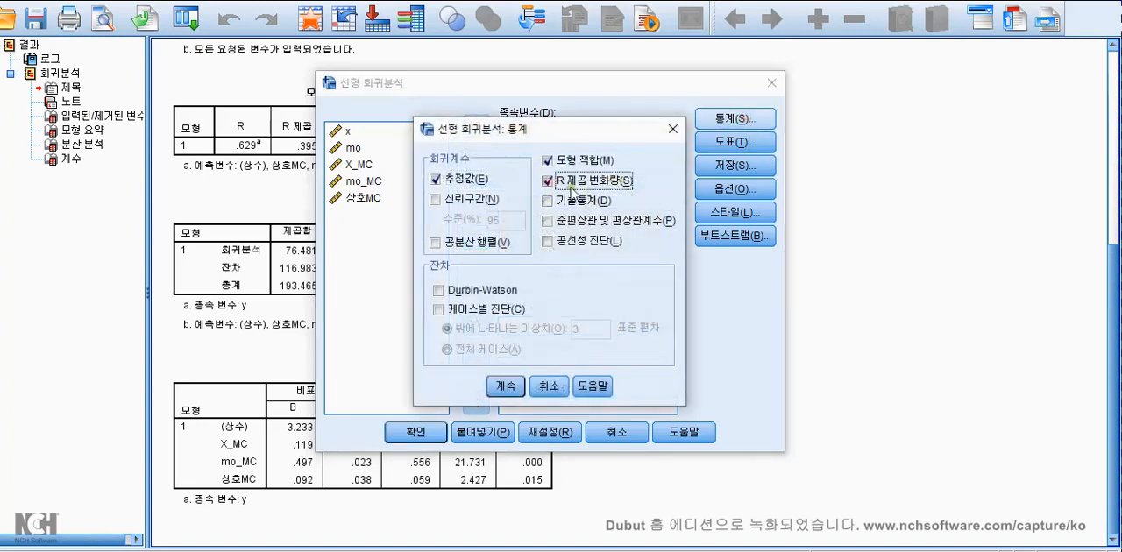
pyautogui.click(550, 243)
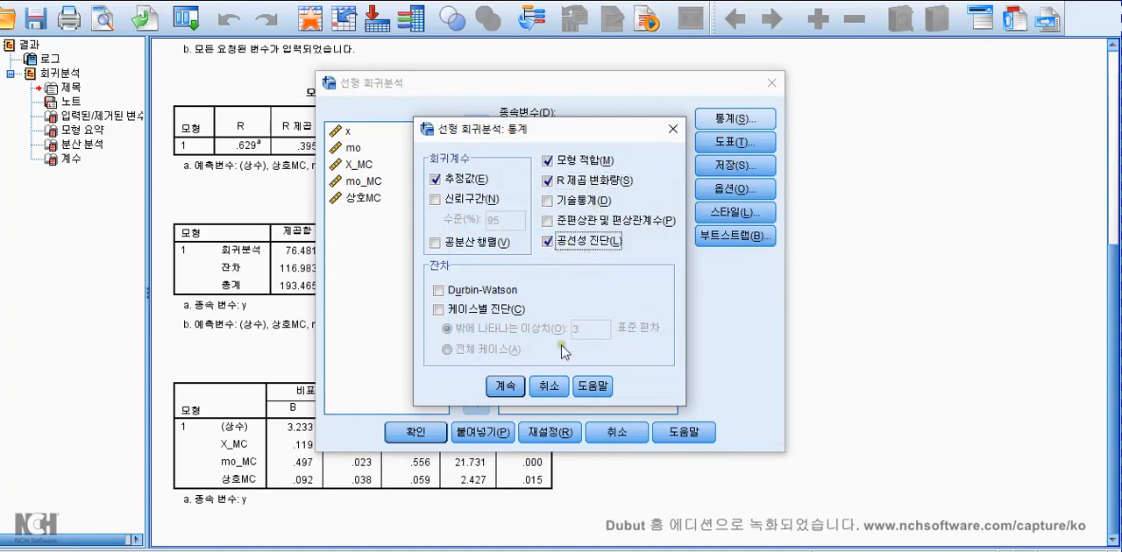
pyautogui.click(515, 388)
# Run the hierarchical regression and review its model summary, ANOVA and coefficients tables, including the collinearity statistics.
pyautogui.click(416, 432)
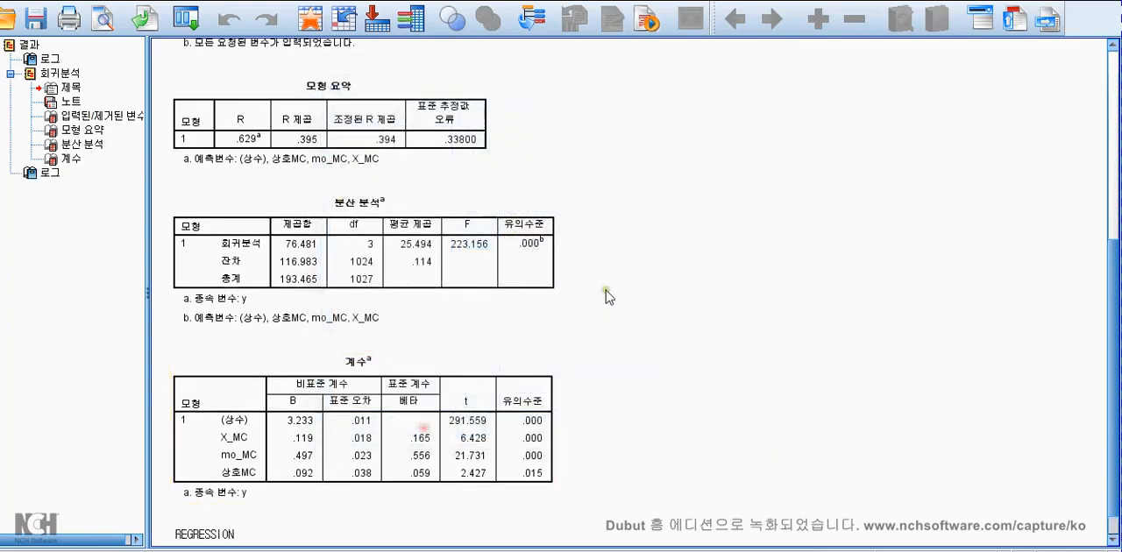
pyautogui.scroll(6, 640, 291)
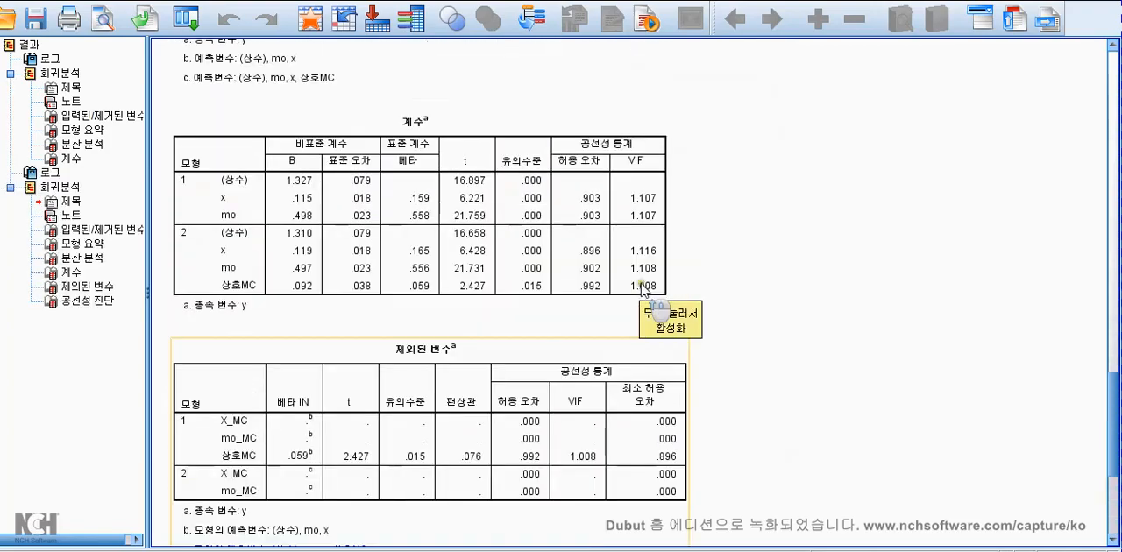
pyautogui.scroll(8, 719, 285)
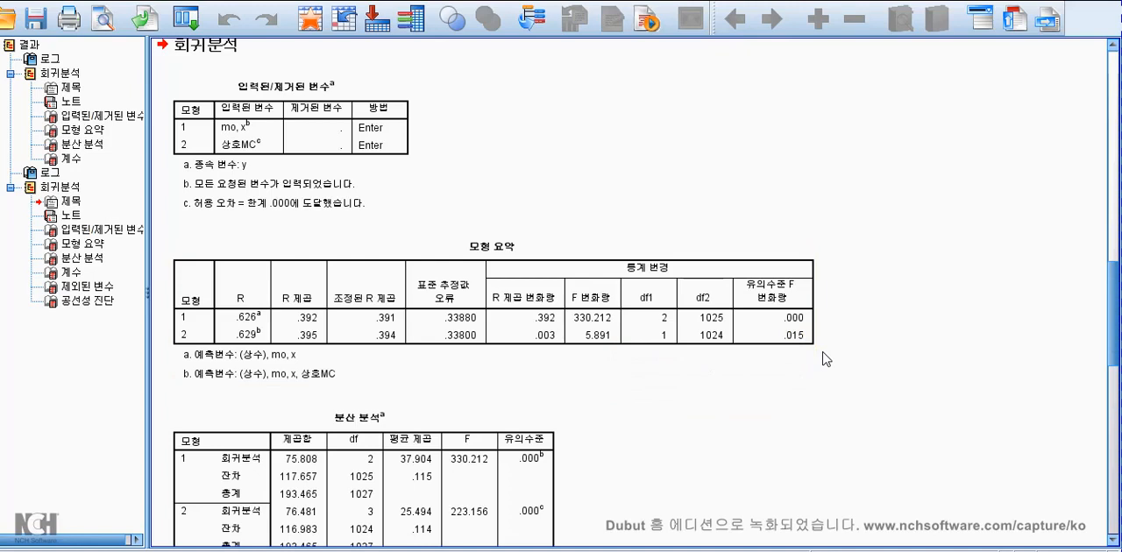
pyautogui.scroll(-3, 832, 363)
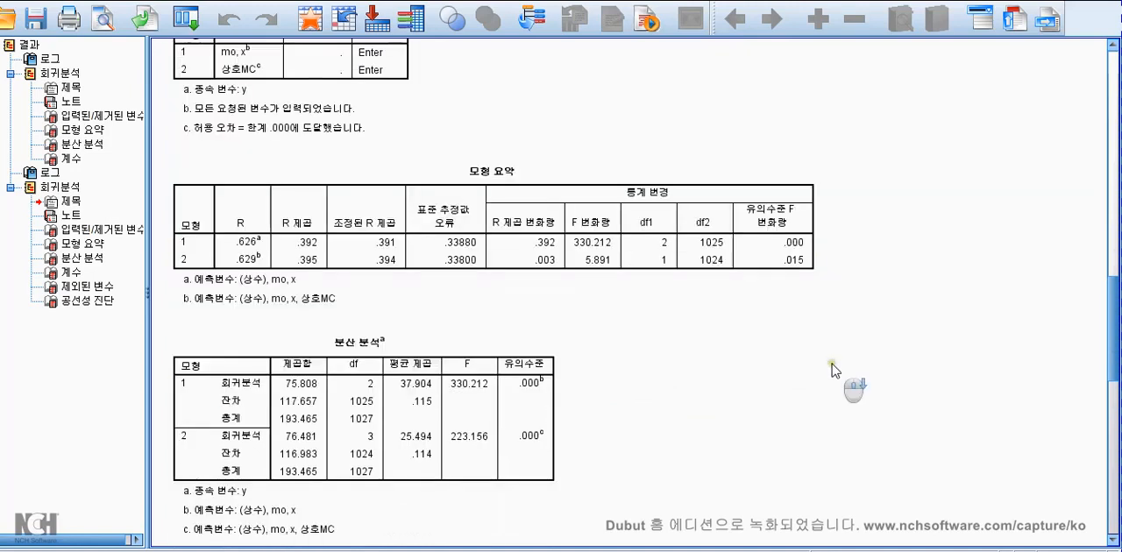
pyautogui.scroll(-10, 832, 362)
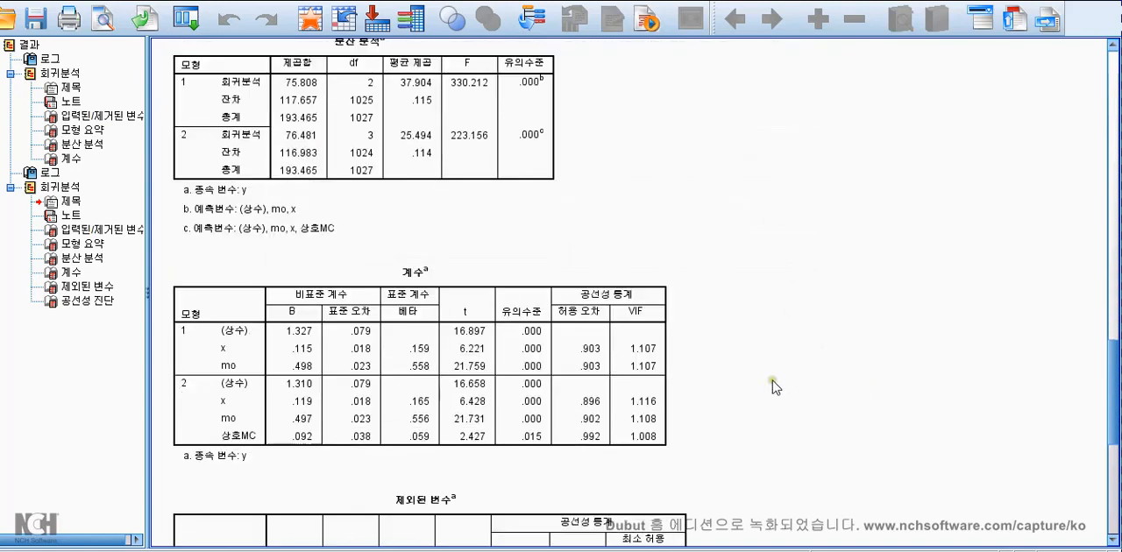